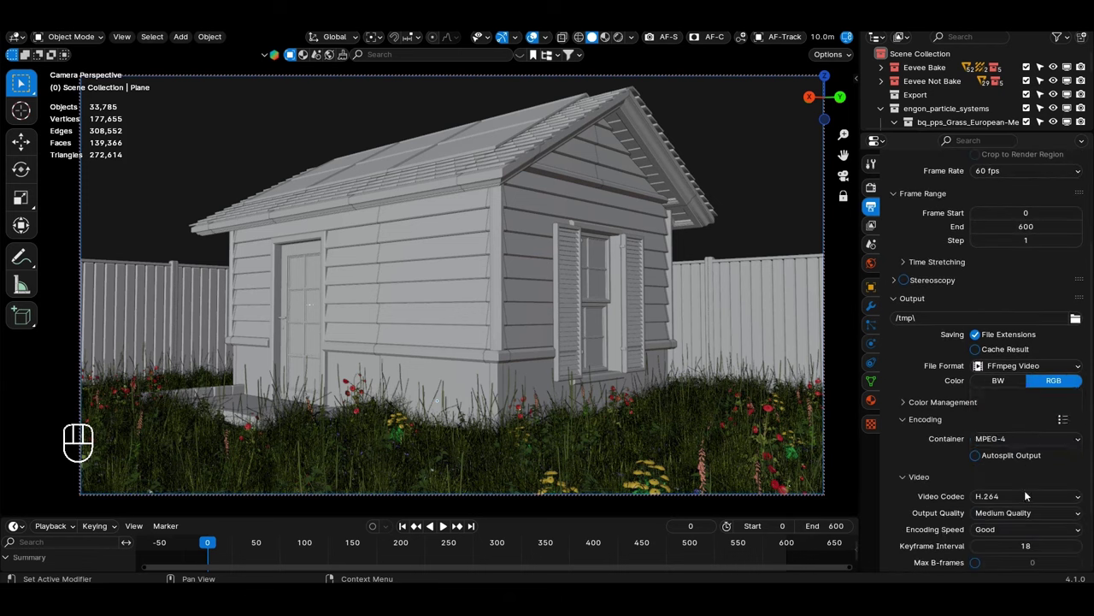
Step: Point the Output Properties render path to the Desktop folder instead of /tmp
scroll(1014, 506, "up", 4)
left_click(1075, 425)
left_click(809, 454)
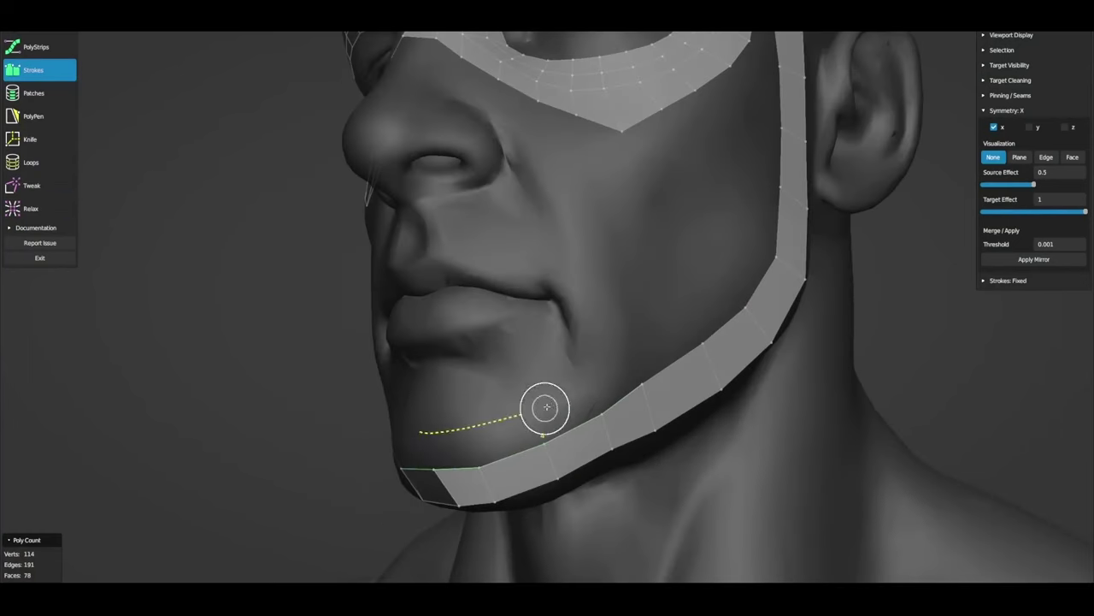
Step: Draw new Strokes strips along the jaw of the head's retopology mesh
left_click_drag(545, 407, 556, 402)
key("c")
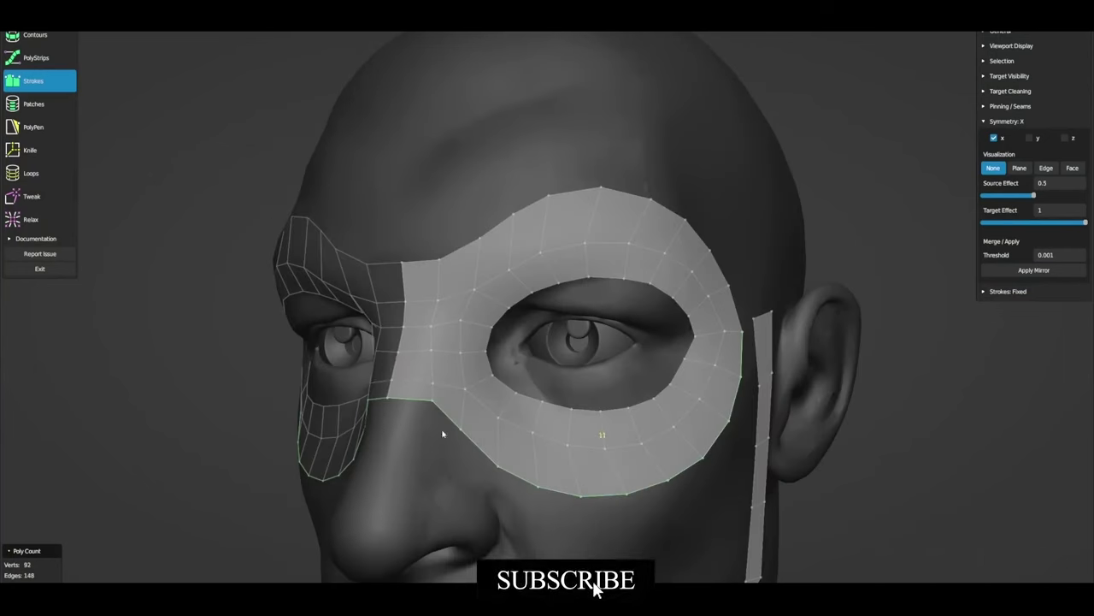
key("c")
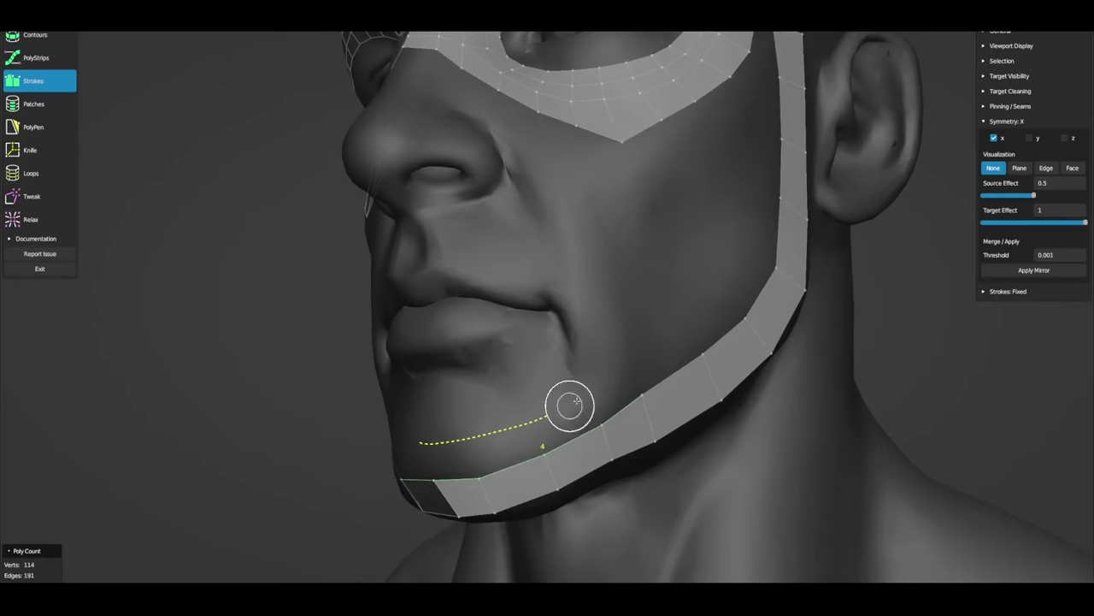
left_click_drag(592, 390, 592, 392)
key("c")
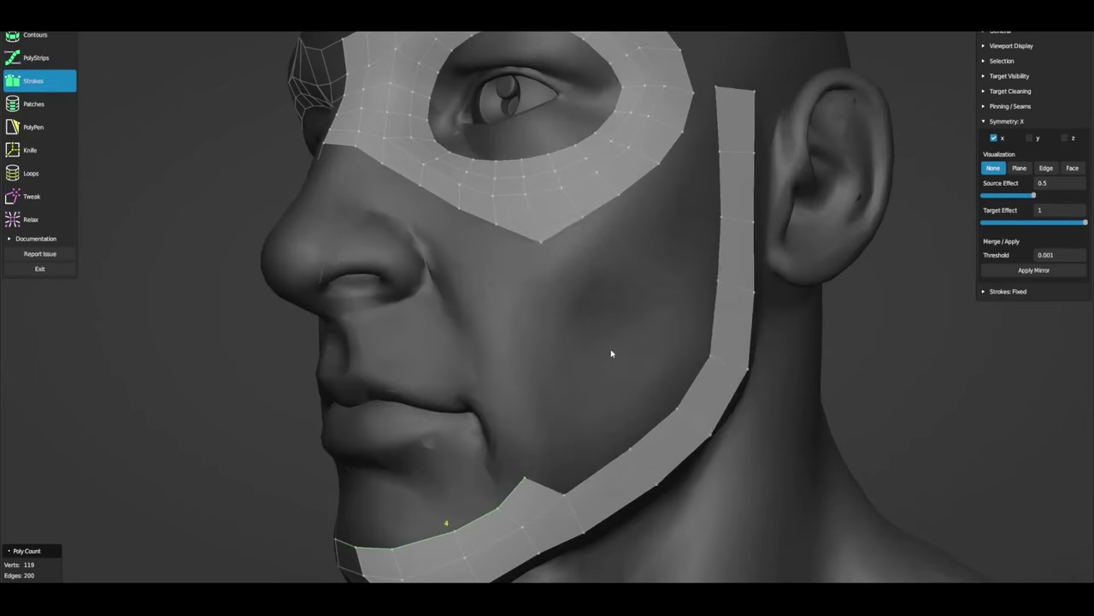
Step: Draw a PolyStrips strip from cheek down to jaw and nudge the eye loop vertices
key("q")
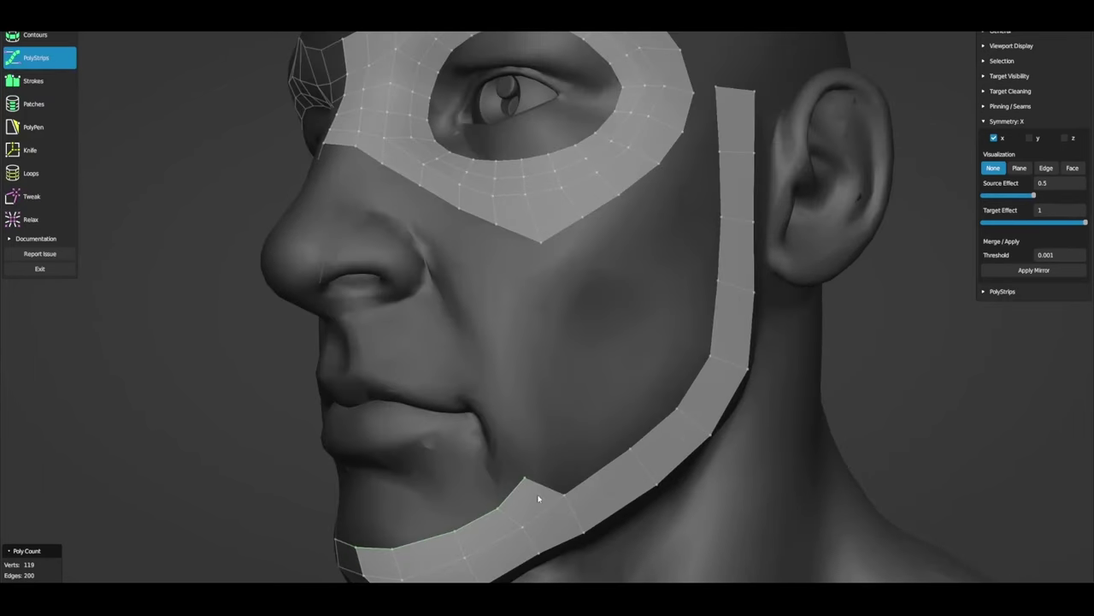
left_click_drag(440, 229, 439, 230)
scroll(632, 375, "down", 3, "shift")
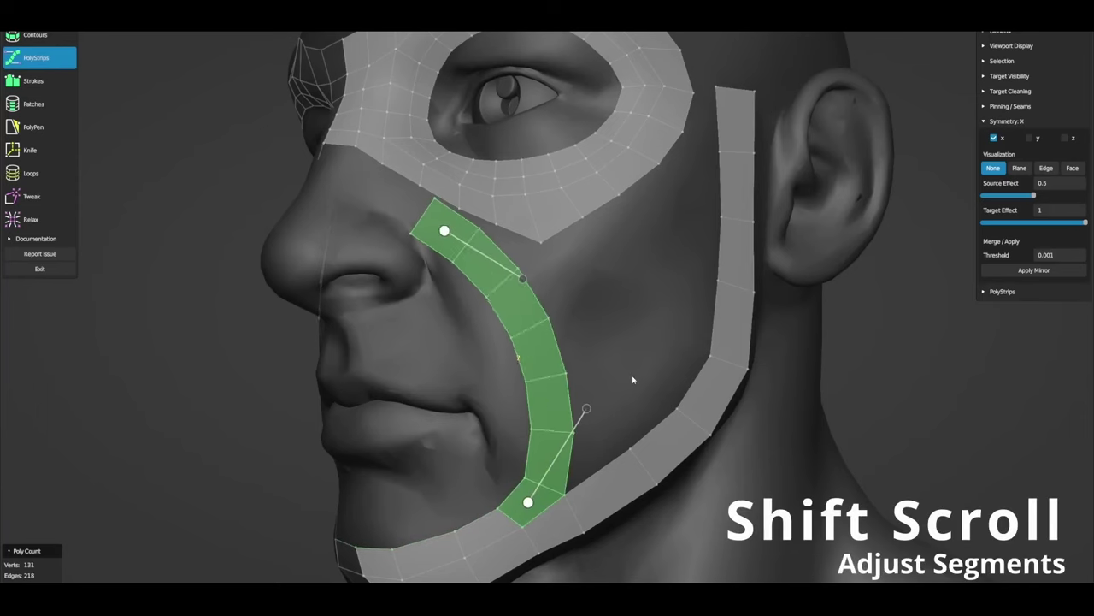
key("c")
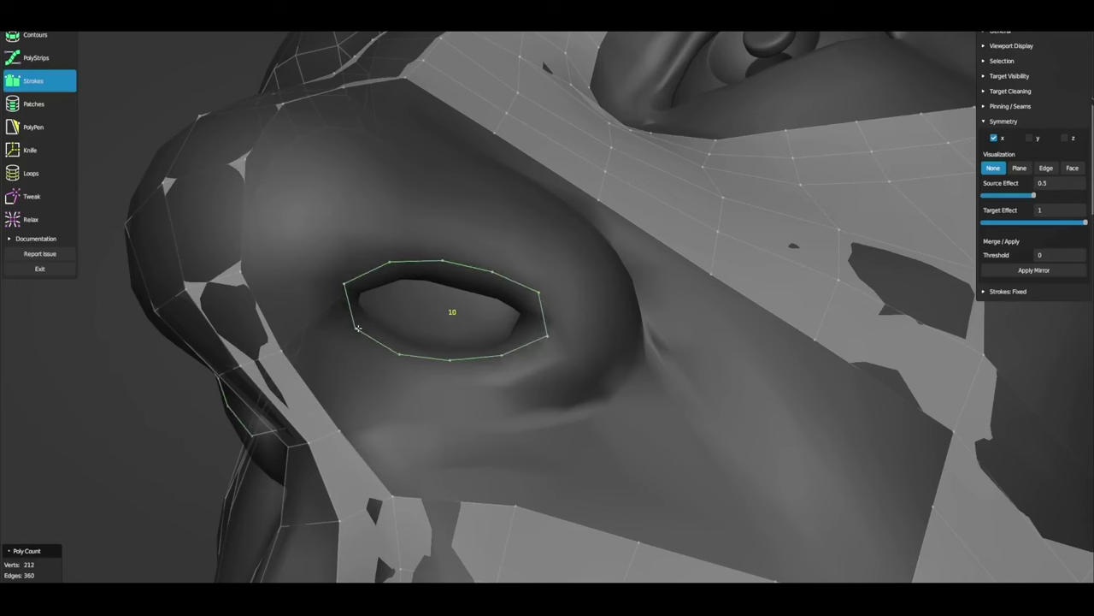
key("t")
left_click_drag(468, 272, 476, 269)
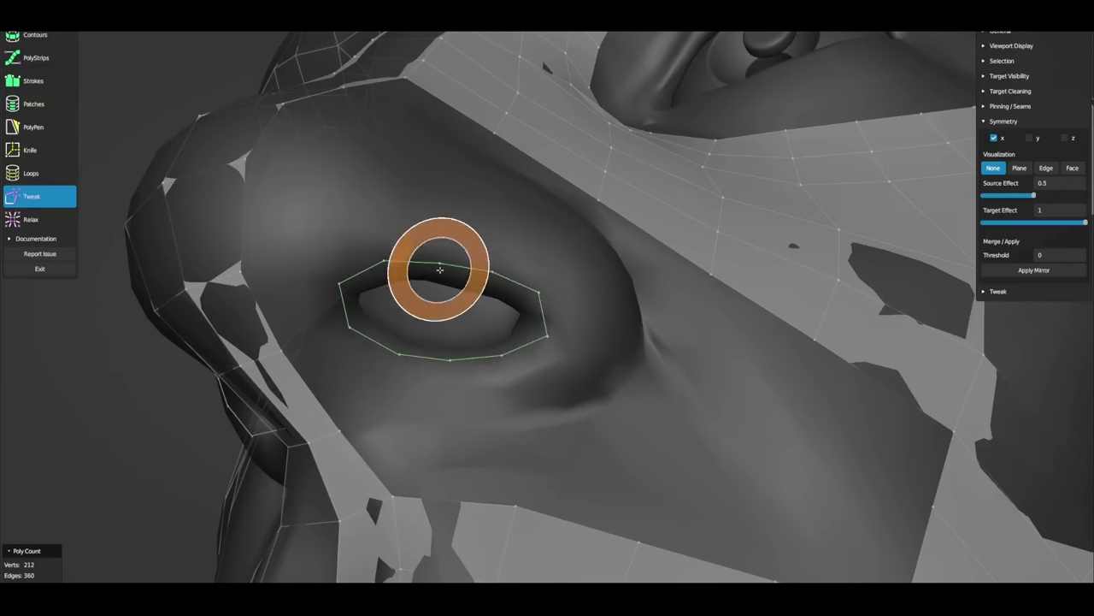
left_click_drag(488, 355, 488, 359)
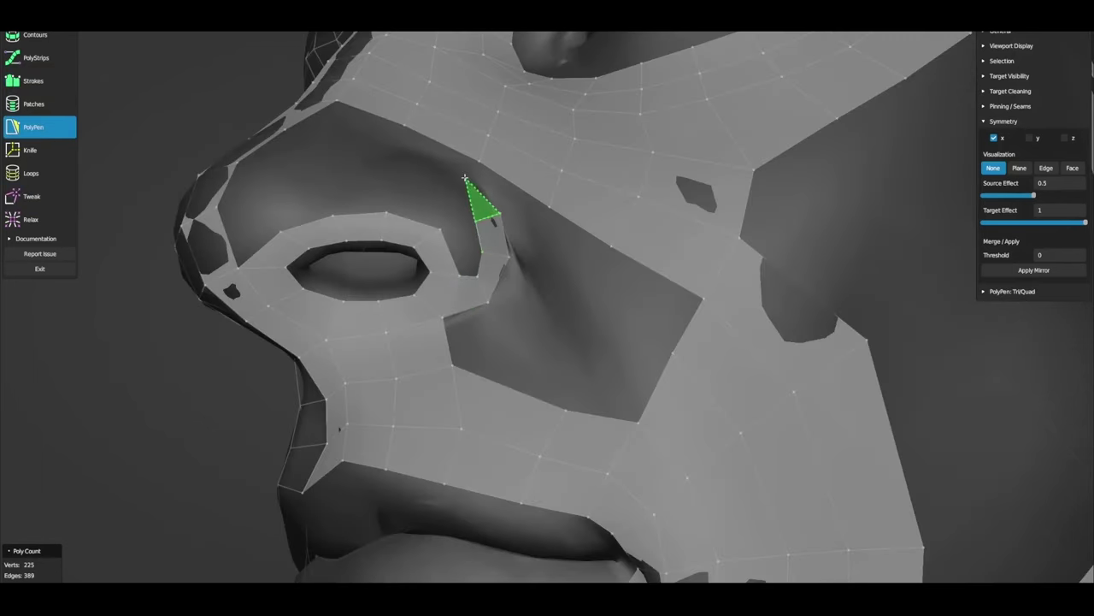
Step: Add new triangle faces around the nostril with PolyPen and tweak their vertices
left_click(466, 175)
middle_click_drag(466, 176, 454, 225)
left_click(376, 220)
middle_click_drag(376, 221, 422, 313)
key("t")
left_click_drag(396, 319, 381, 348)
middle_click_drag(465, 357, 452, 350)
key("t")
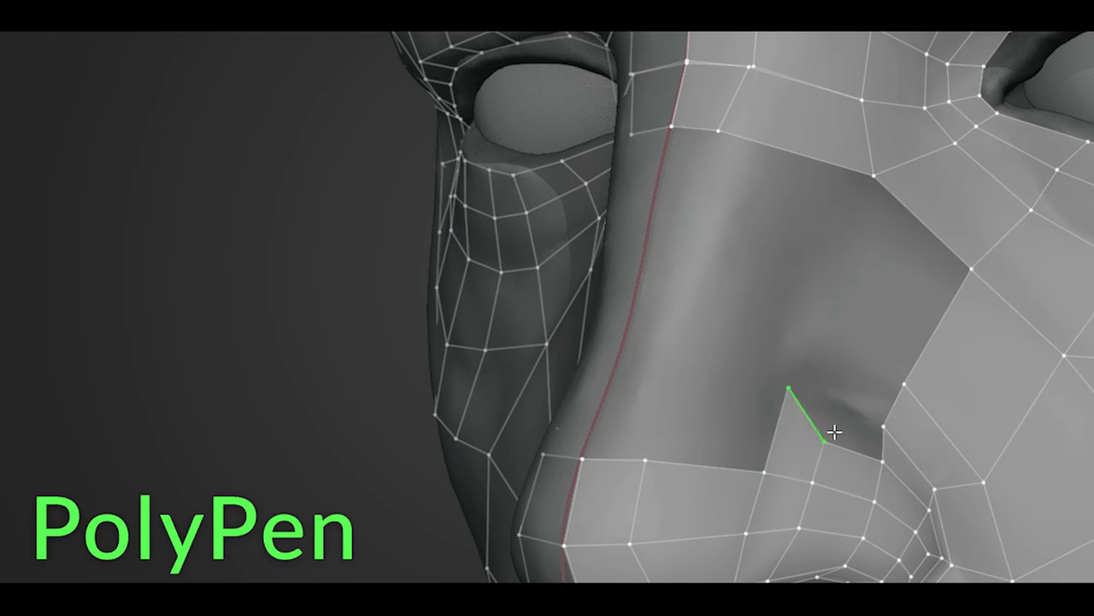
Step: Add a quad and a triangle face beside the nose, then start a Knife cut
left_click(834, 433)
left_click(784, 384)
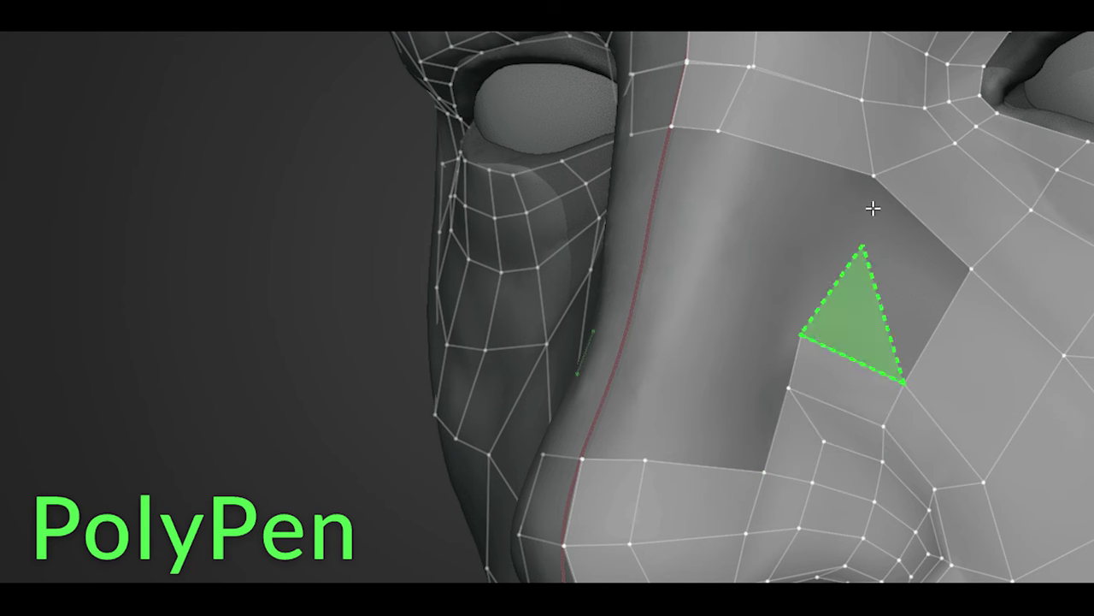
left_click(872, 180)
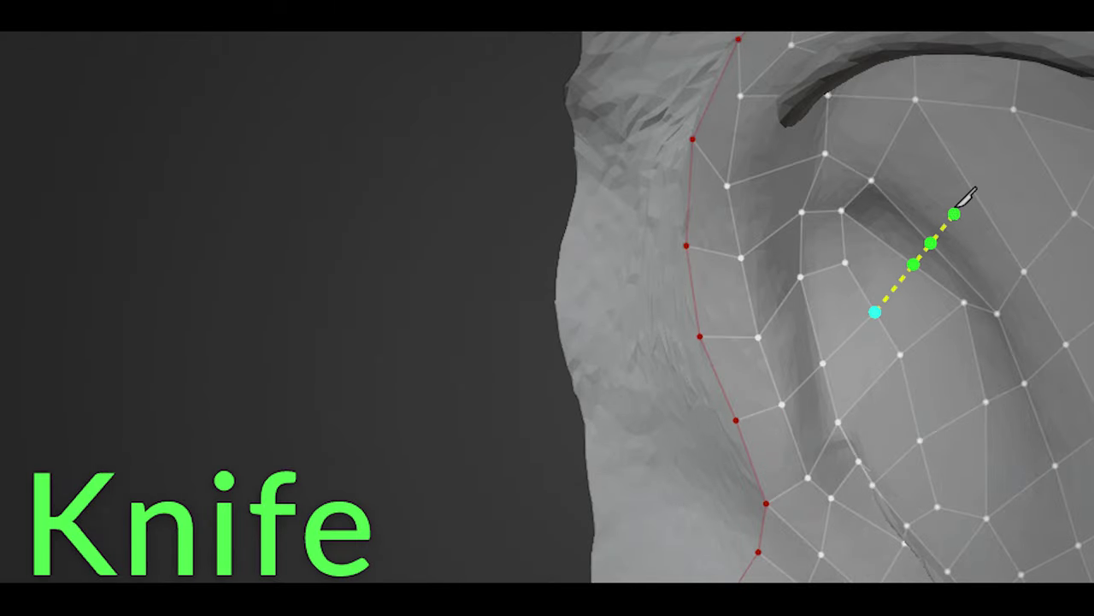
left_click(972, 185)
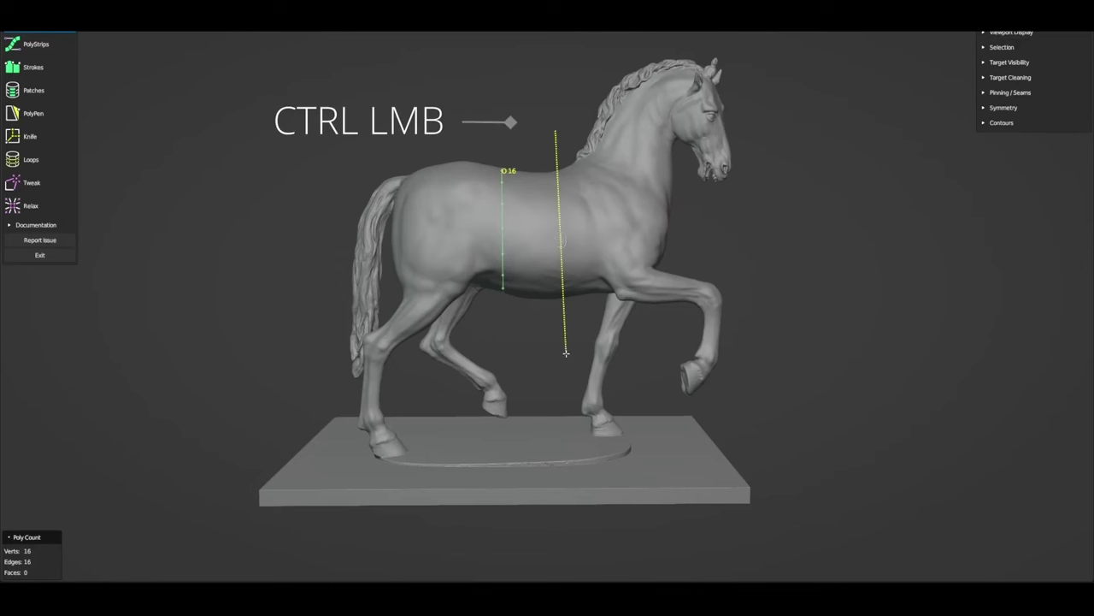
Step: Draw a contour loop around the horse's body and an L-shaped strip over the shoulder
left_click_drag(565, 352, 566, 353, "ctrl")
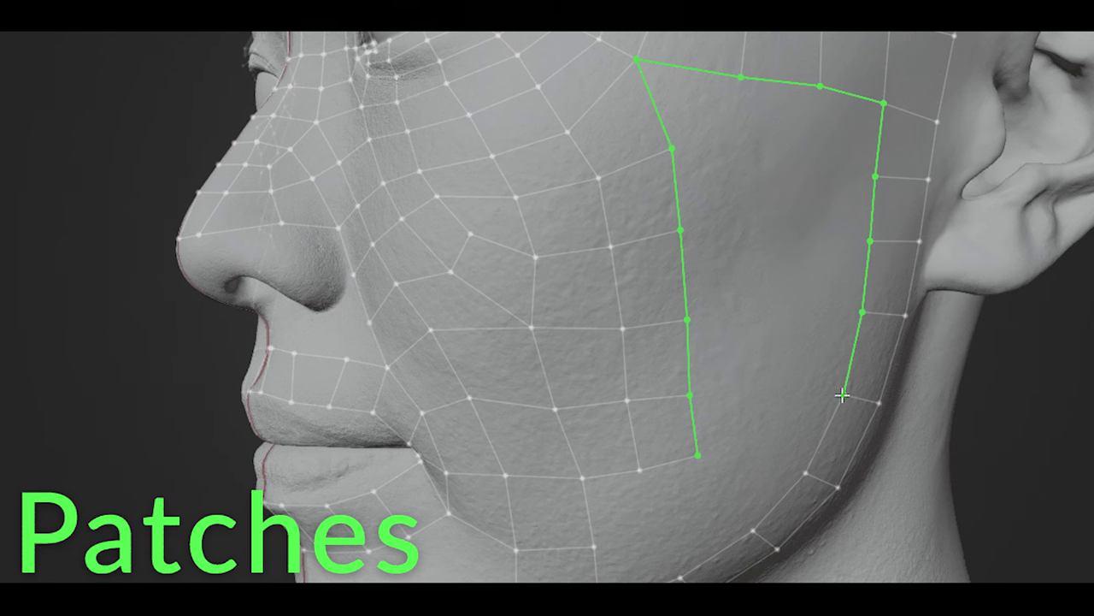
key("f")
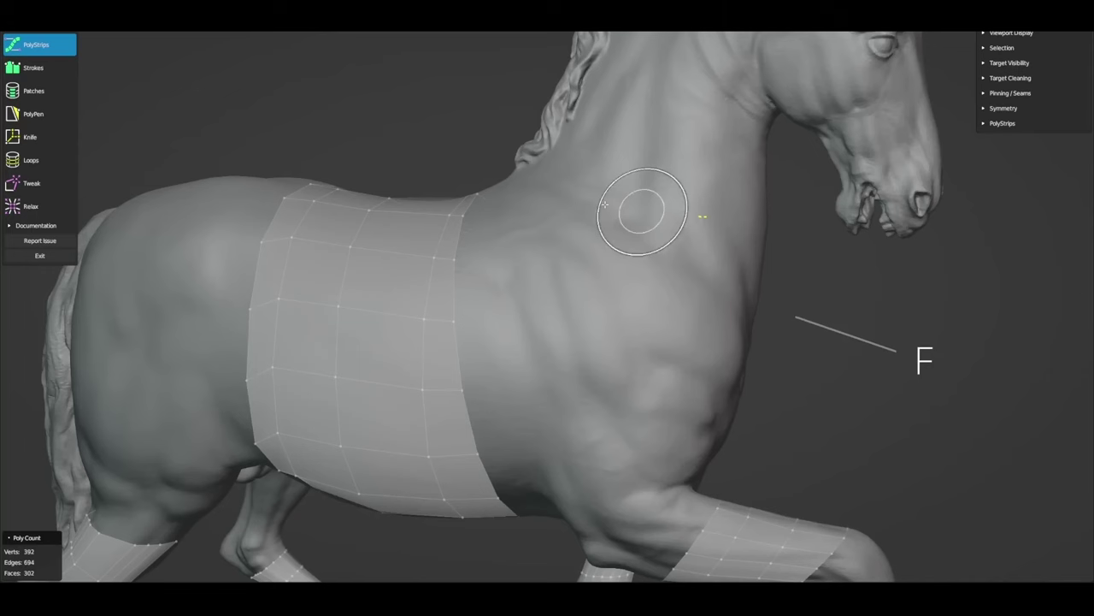
left_click_drag(720, 237, 564, 428)
mouse_move(564, 356)
left_mouse_down()
mouse_move(515, 362)
mouse_move(564, 352)
left_mouse_up()
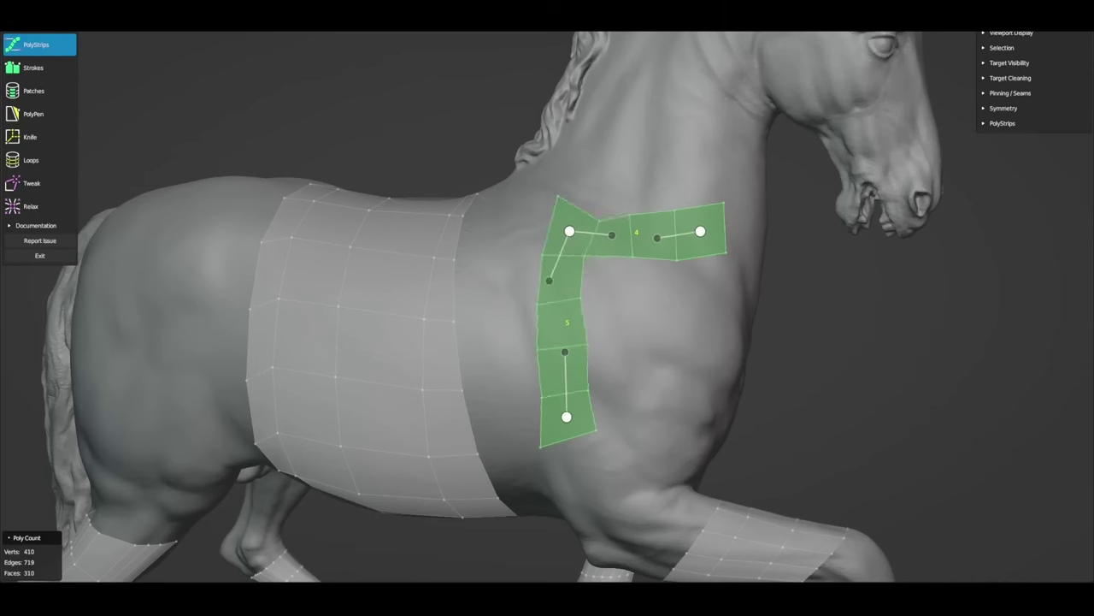
left_click(647, 363)
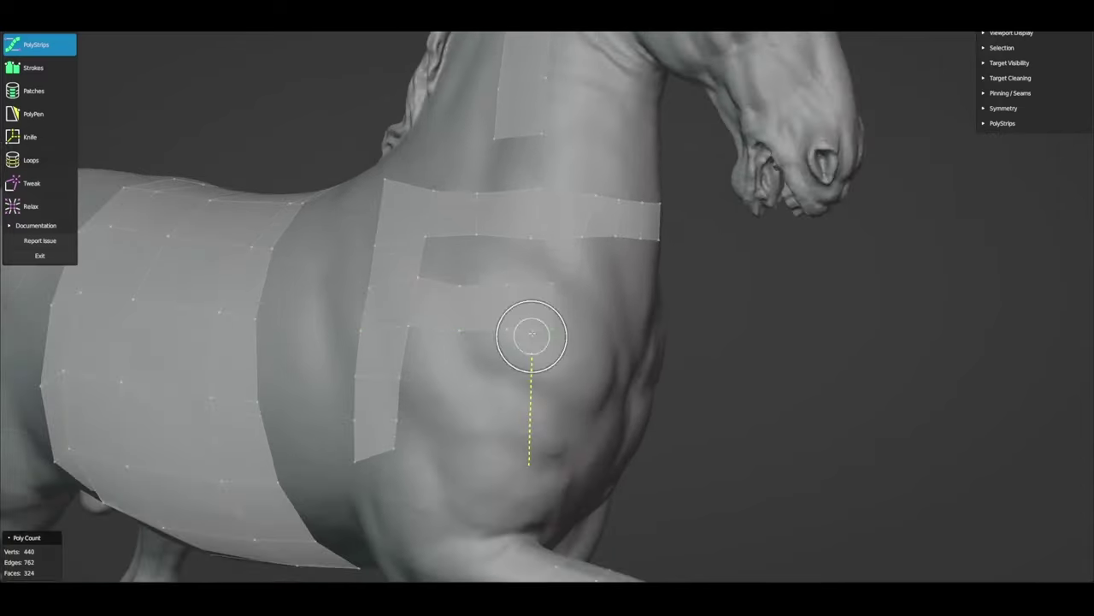
Step: Add a vertical shoulder strip and turn a stroke up the neck into a new patch
left_click_drag(525, 330, 529, 295)
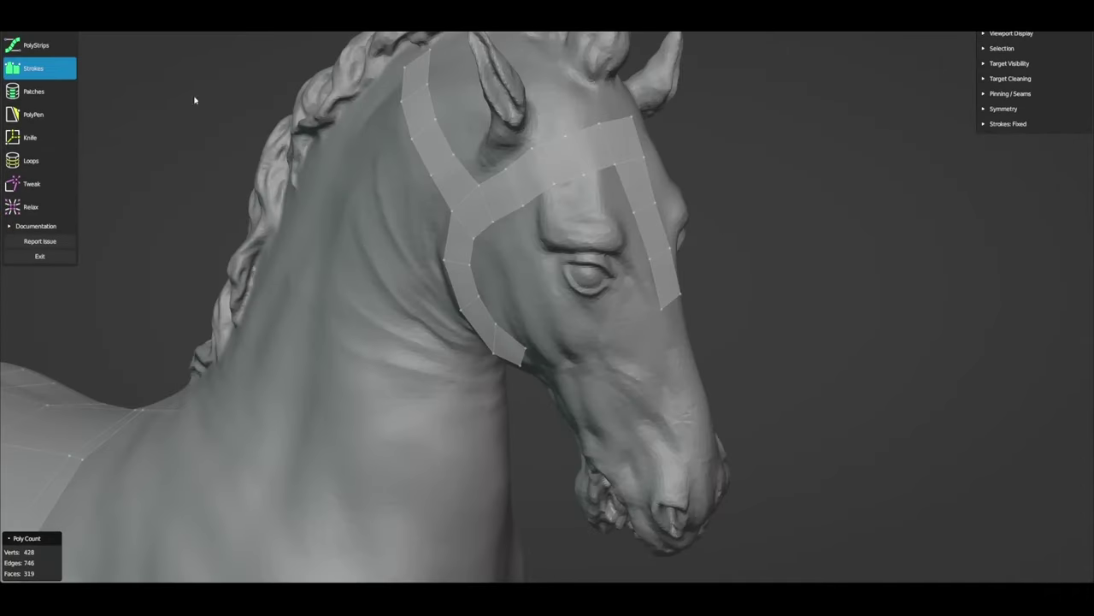
middle_click_drag(195, 100, 435, 322, "ctrl")
key("ctrl+z")
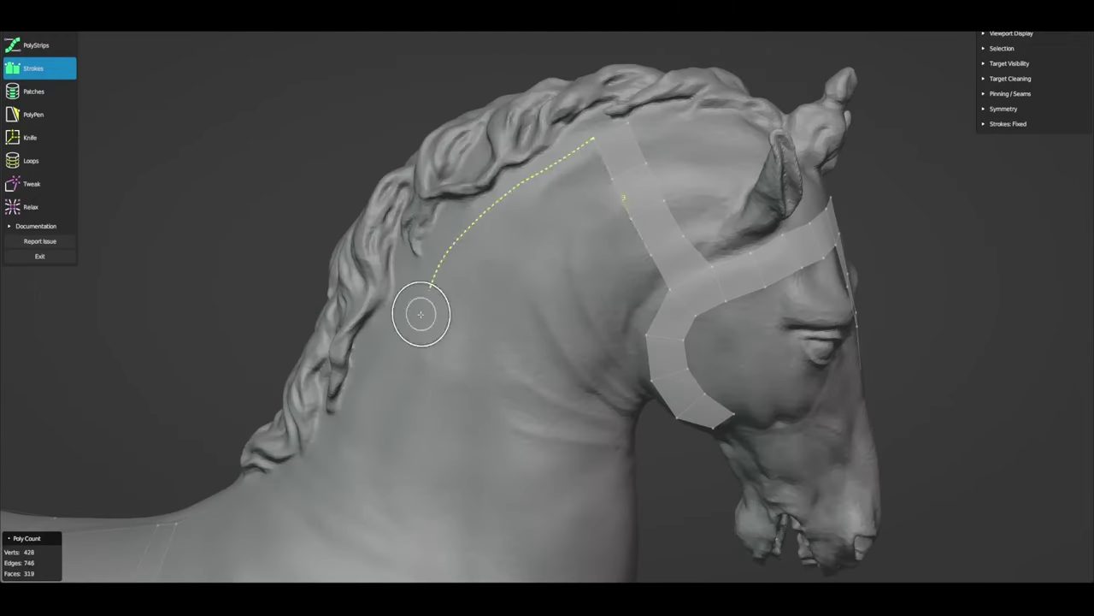
left_click(1028, 123)
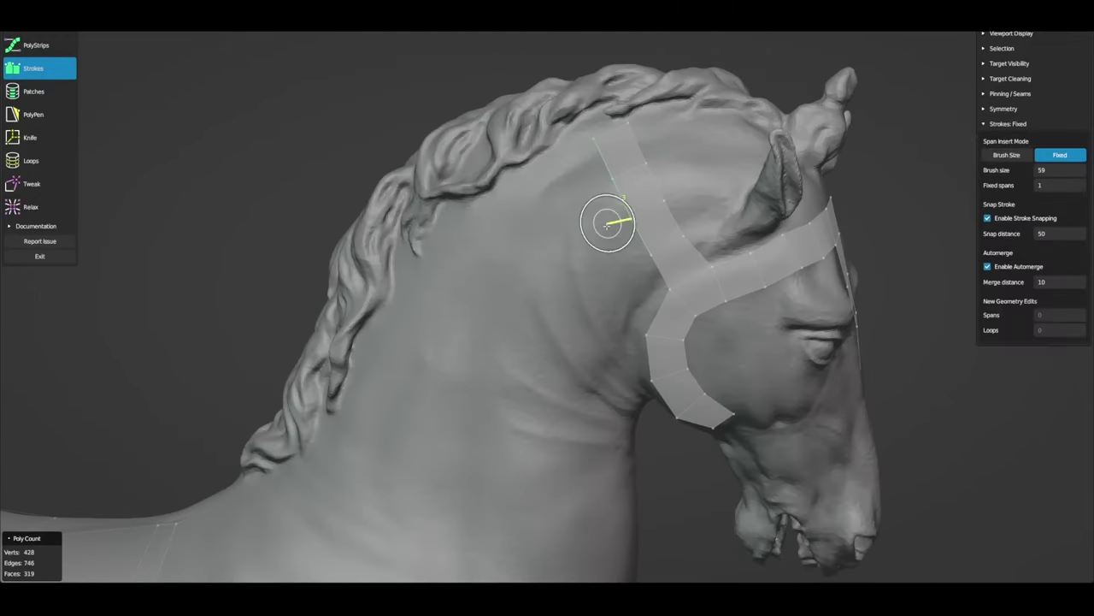
left_click_drag(521, 397, 633, 260)
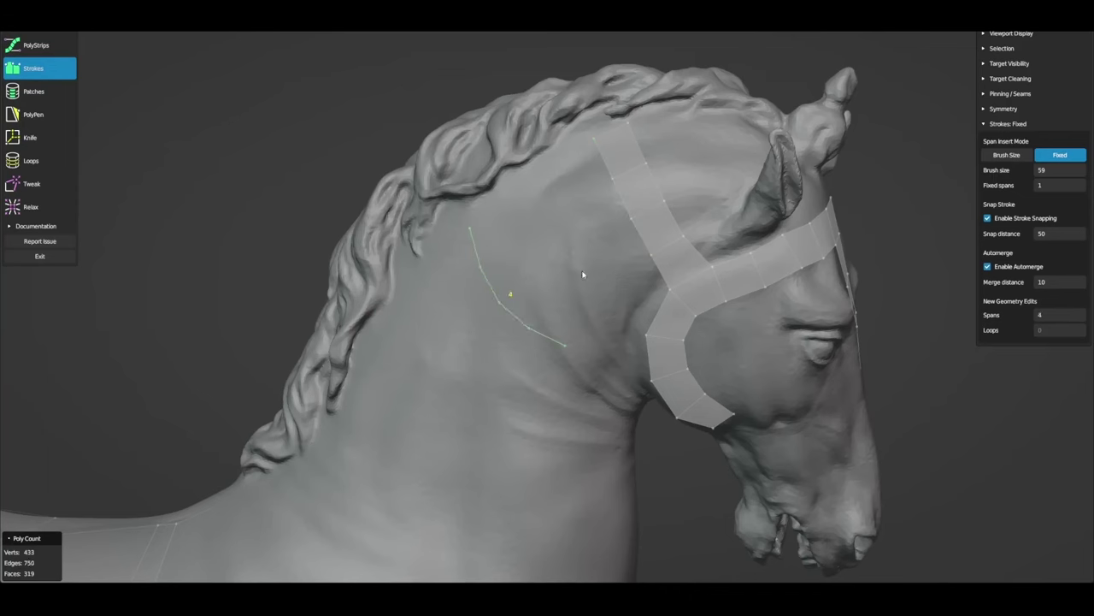
left_click_drag(409, 295, 560, 424)
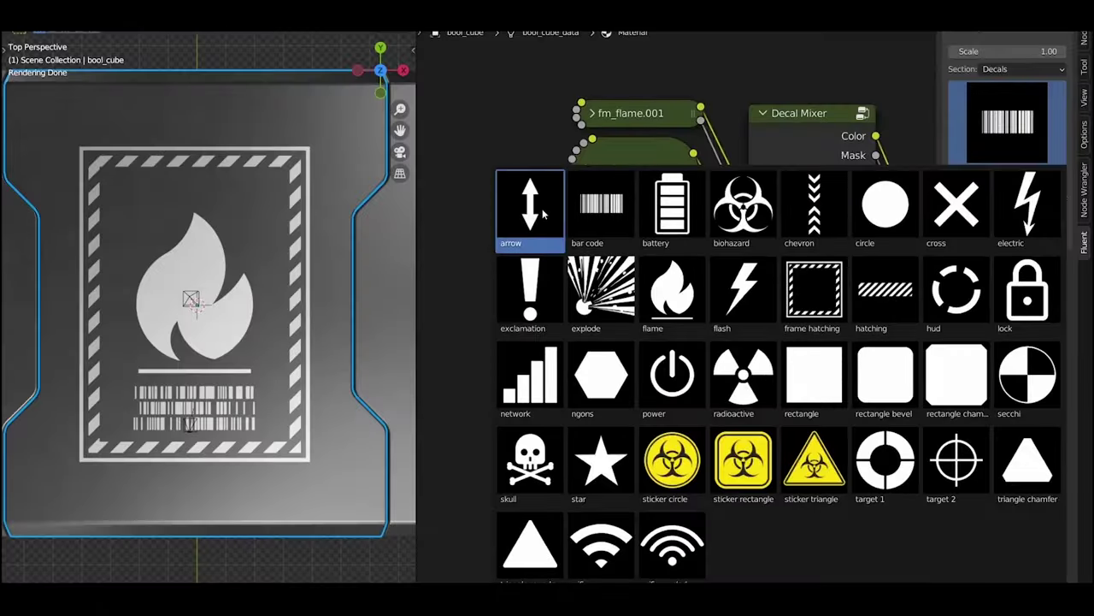
Step: Add the fm_arrow decal from the Fluent picker to the hazard plate's Decal Mixer
left_click(542, 209)
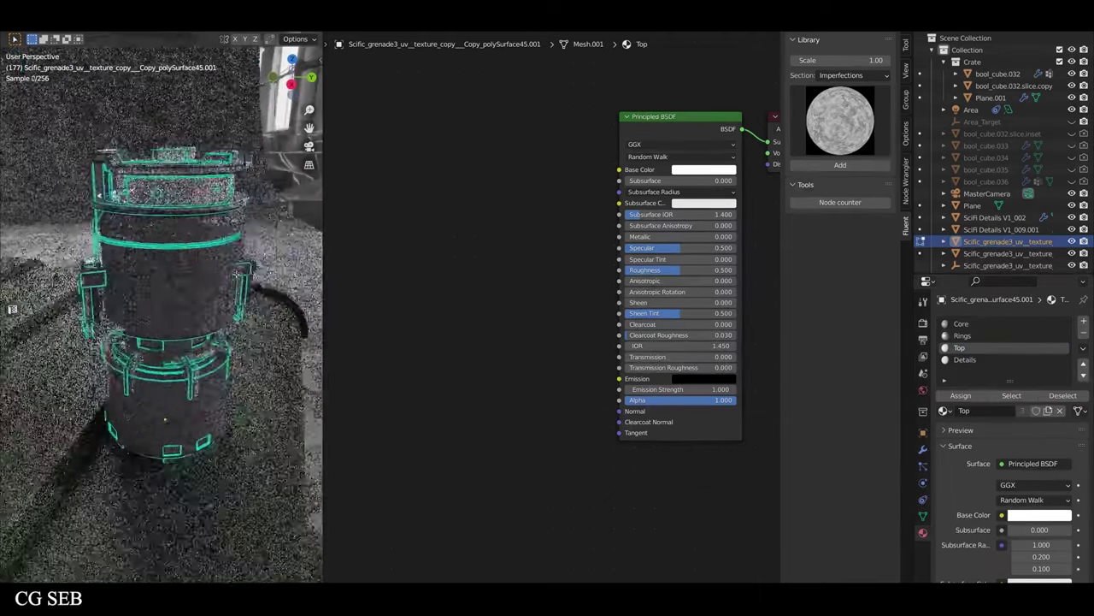
Step: Add a new material slot and make the grenade's Top ring dark red
middle_click_drag(77, 325, 163, 299)
left_click(1084, 321)
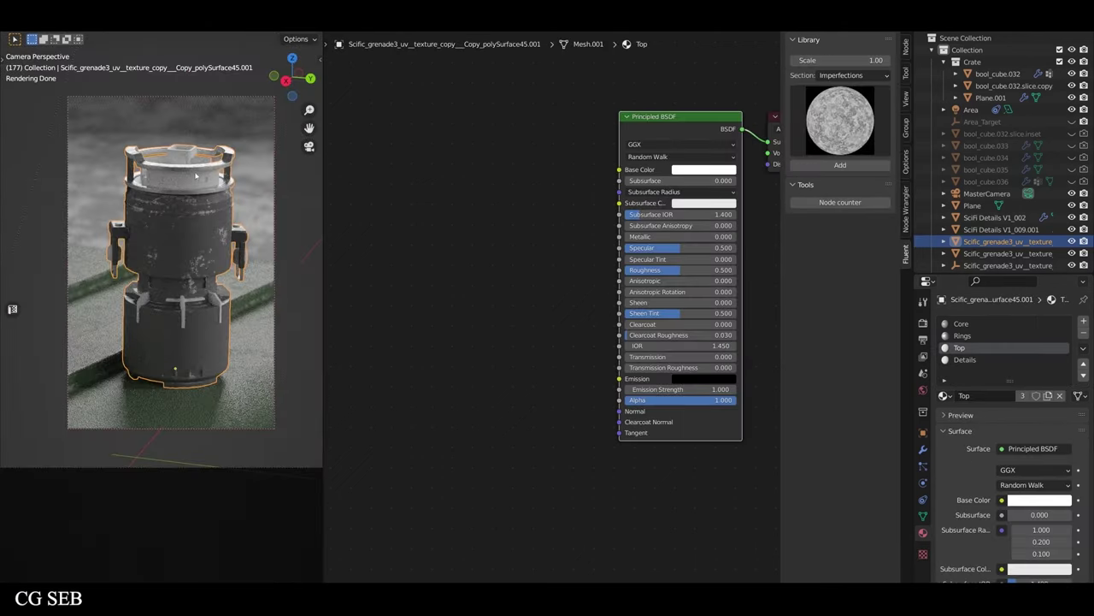
left_click(703, 169)
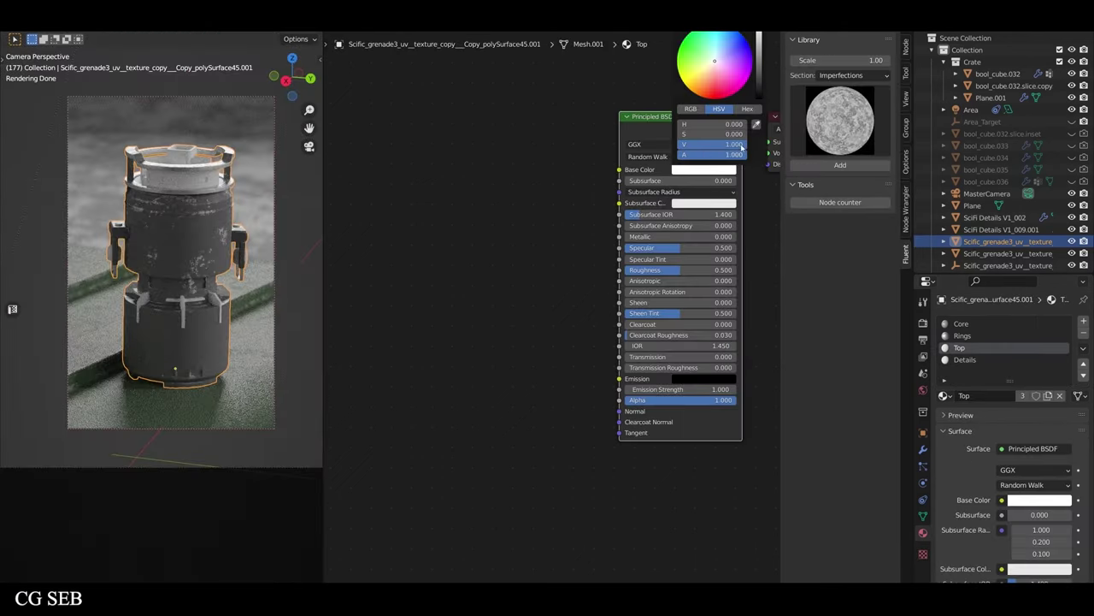
left_click_drag(727, 60, 774, 79)
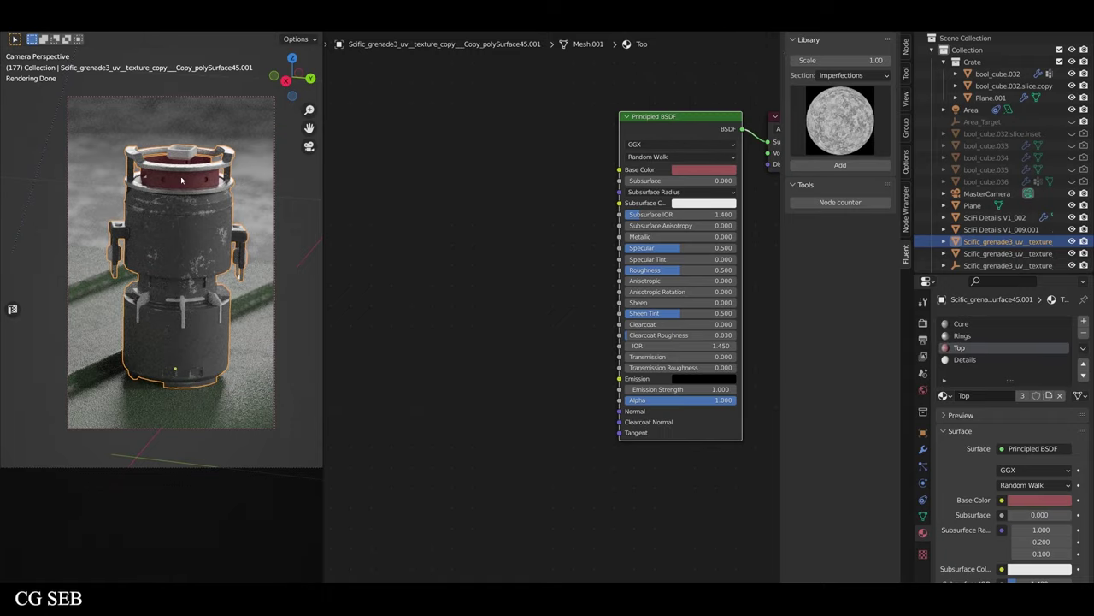
left_click(853, 75)
Step: Add the Grain_01 normal detail to the material and view through the scene camera
left_click(833, 93)
left_click(840, 120)
left_click(557, 191)
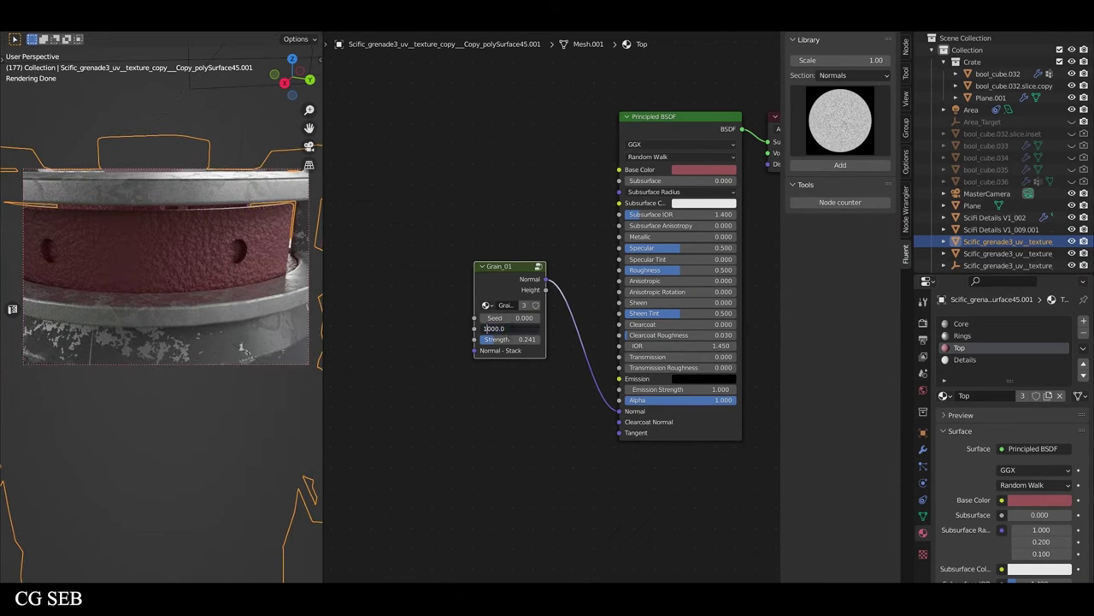
key("KP_0")
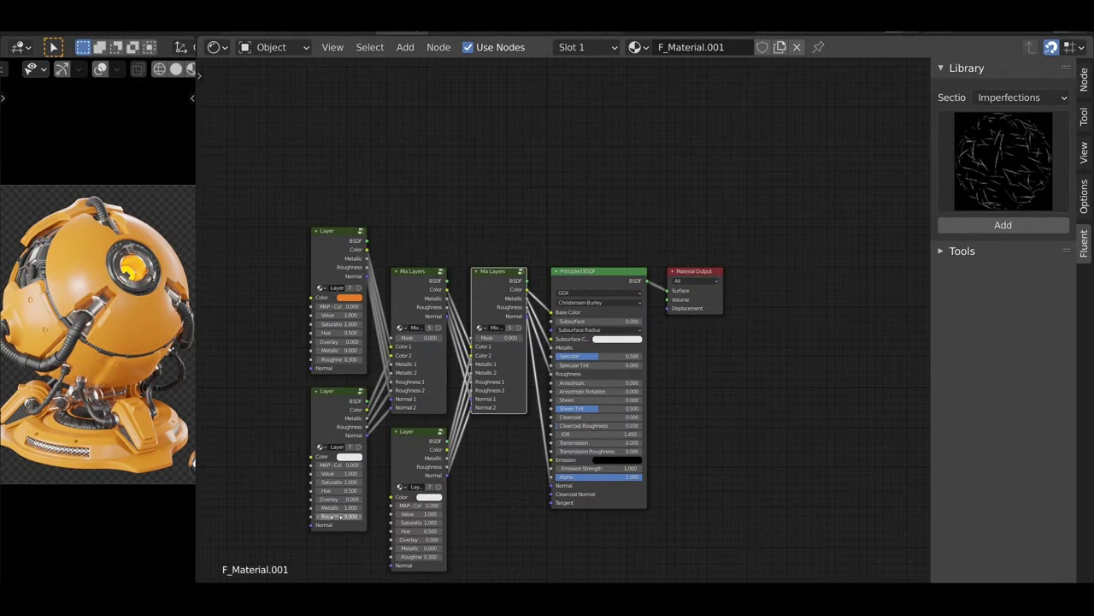
Step: Add Mask - Edges and Mask - Cavity nodes to the robot sphere's material
left_click(525, 286)
left_click(340, 197)
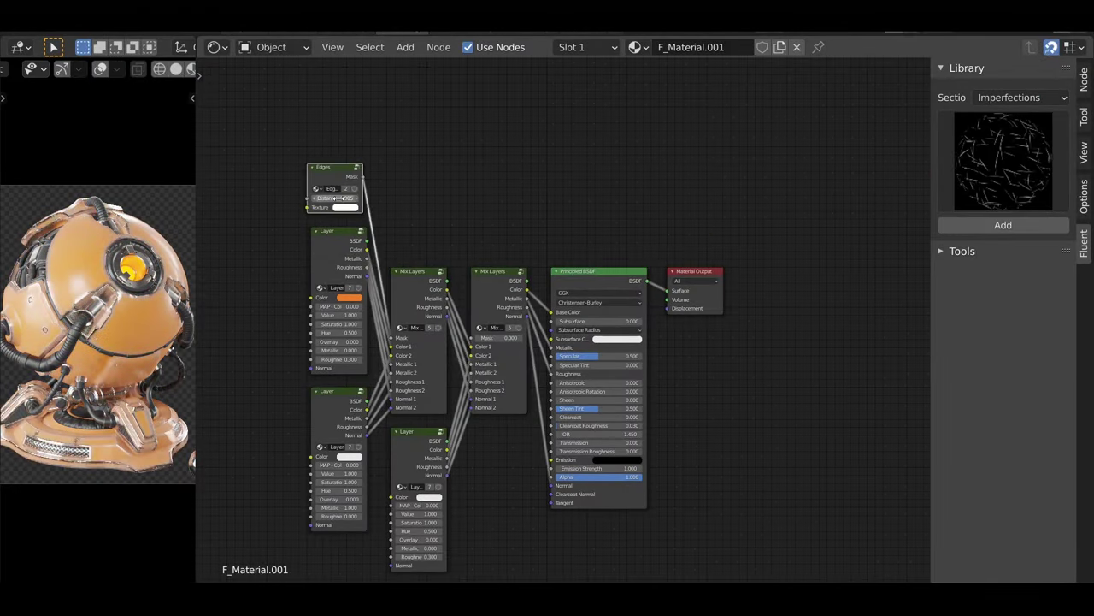
key("shift+f")
left_click(615, 321)
left_click(423, 215)
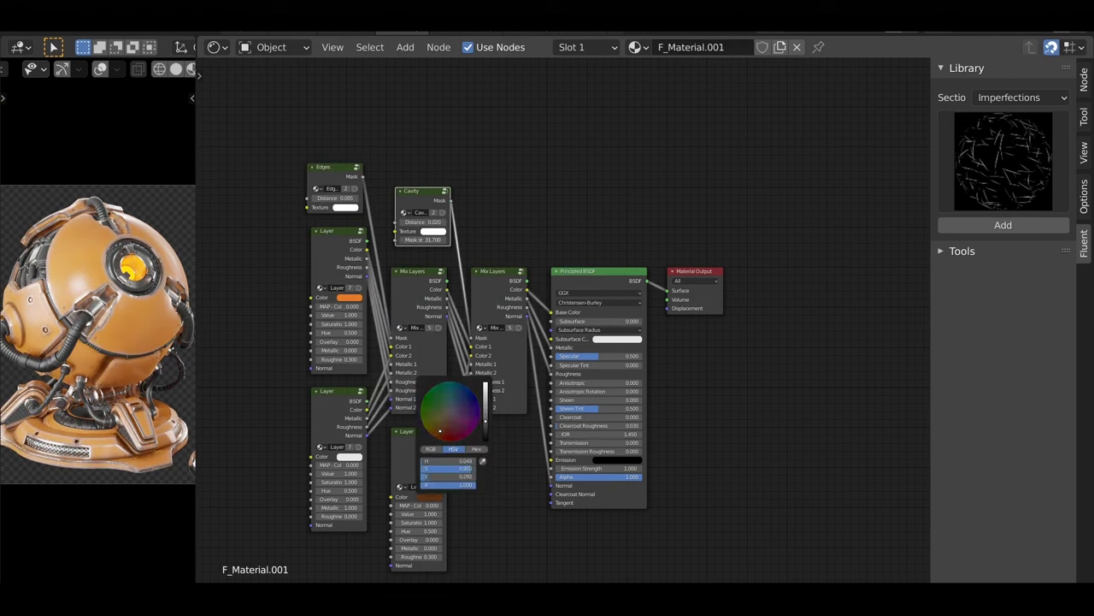
Step: Insert a new layer through Mix Layers and add a Grunges gradient node
left_click_drag(707, 312, 723, 278)
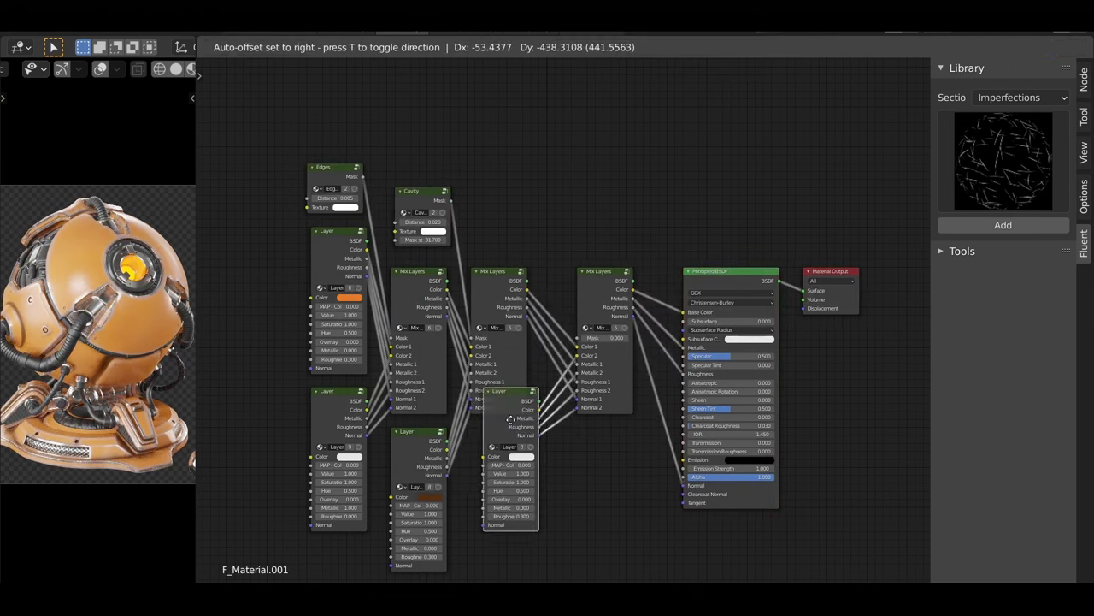
left_click(1003, 161)
left_click(432, 362)
left_click(1003, 225)
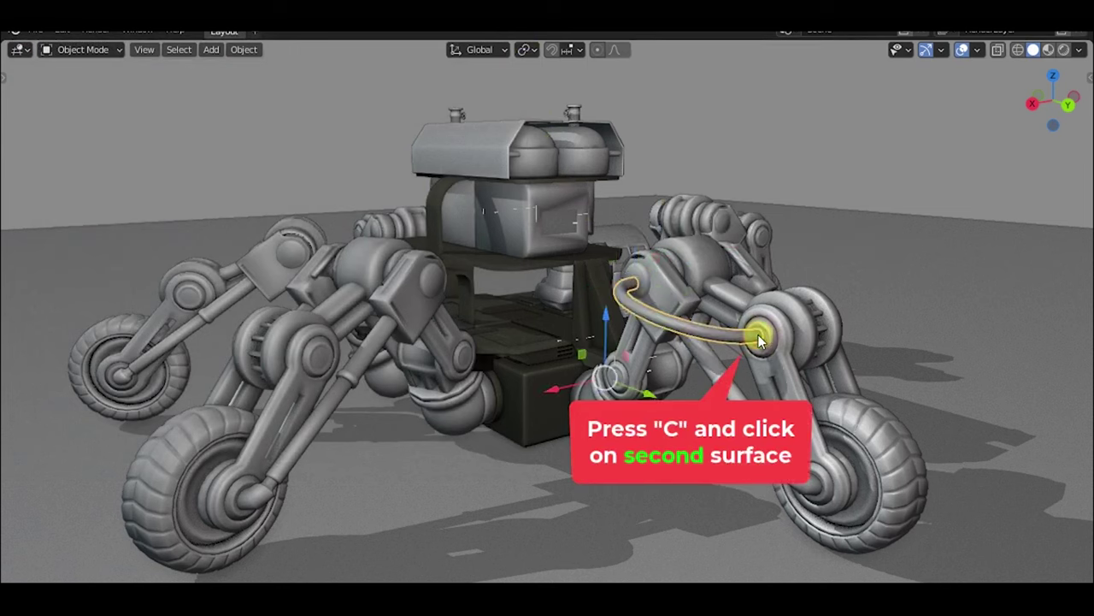
Step: Finish the cable, increase its Radius, and move two curve points to reshape its arc
left_click(761, 340)
left_click_drag(160, 430, 169, 436)
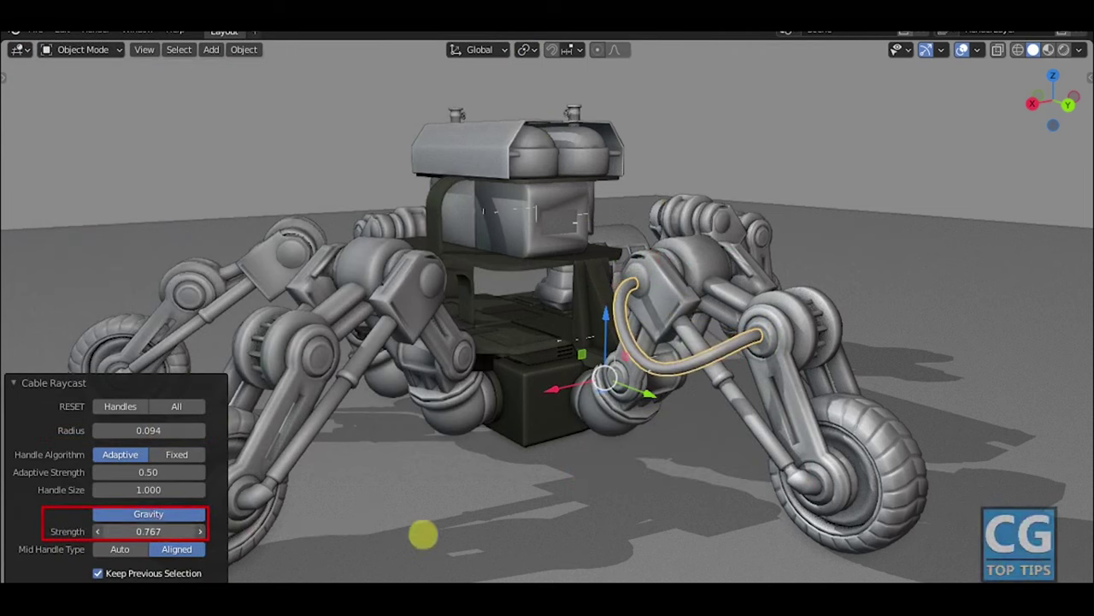
key("Tab")
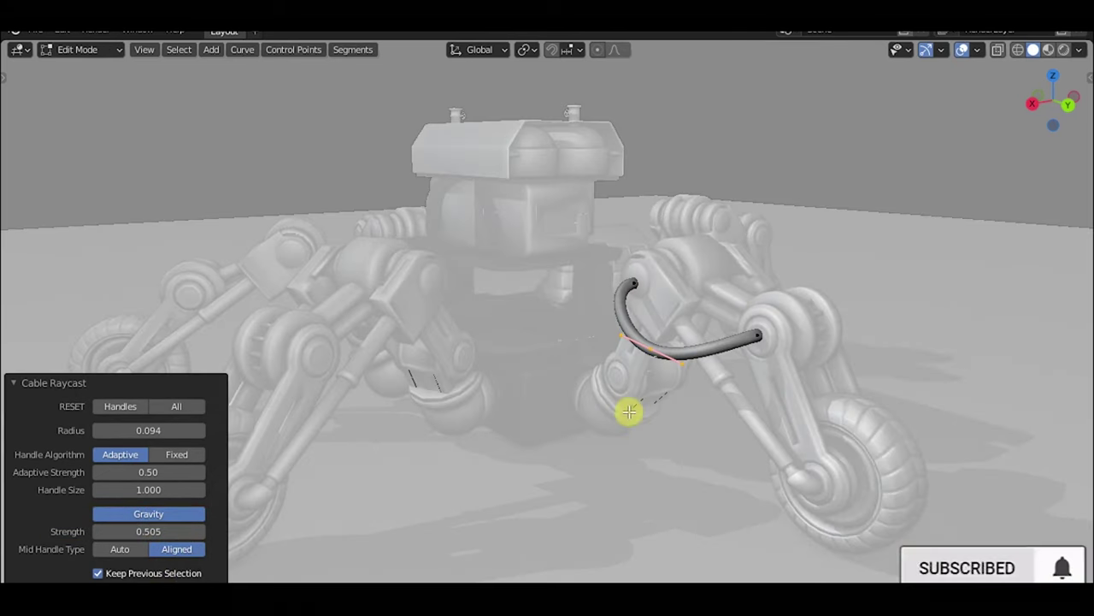
left_click(647, 343)
key("g")
left_click(660, 364)
key("g")
left_click(752, 393)
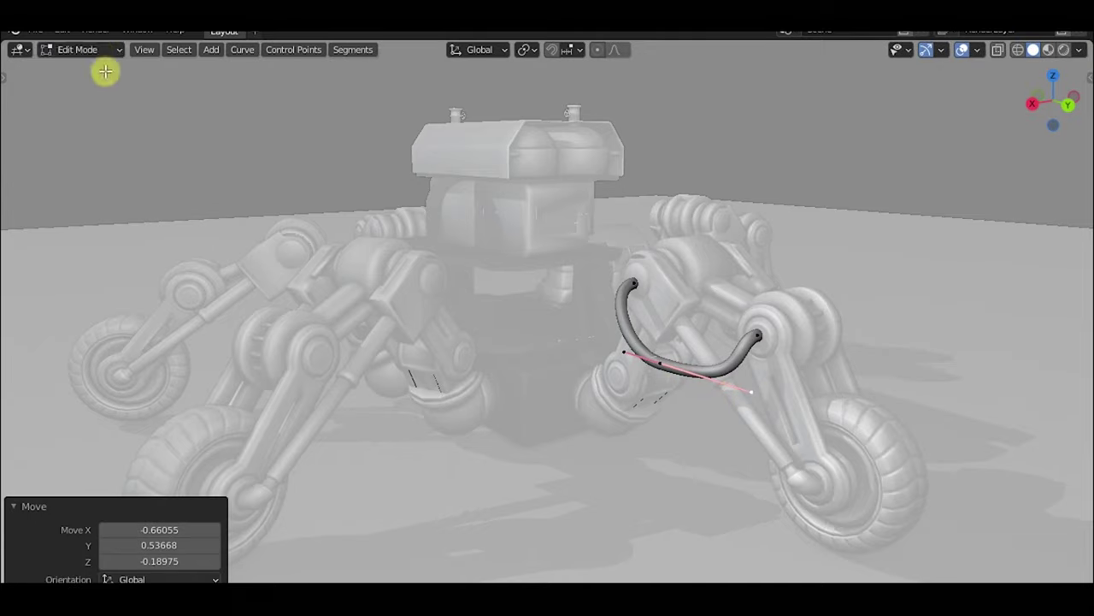
key("Tab")
Step: Run a Curve Basher wire between two arm joints on the front of the rover
middle_click_drag(701, 342, 424, 378)
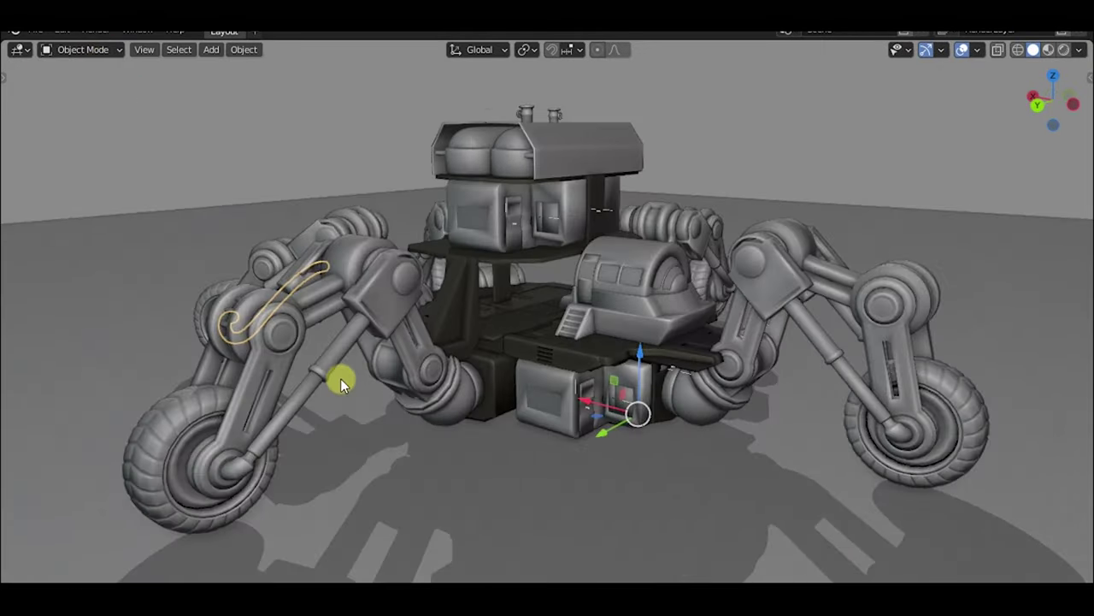
key("c")
left_click(407, 275)
key("c")
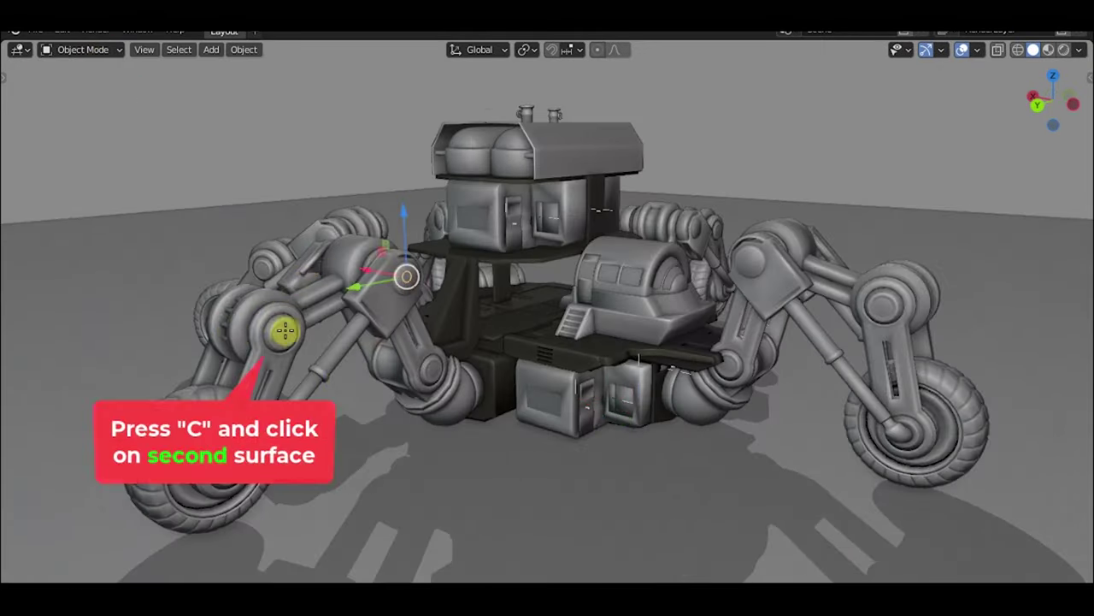
left_click(282, 336)
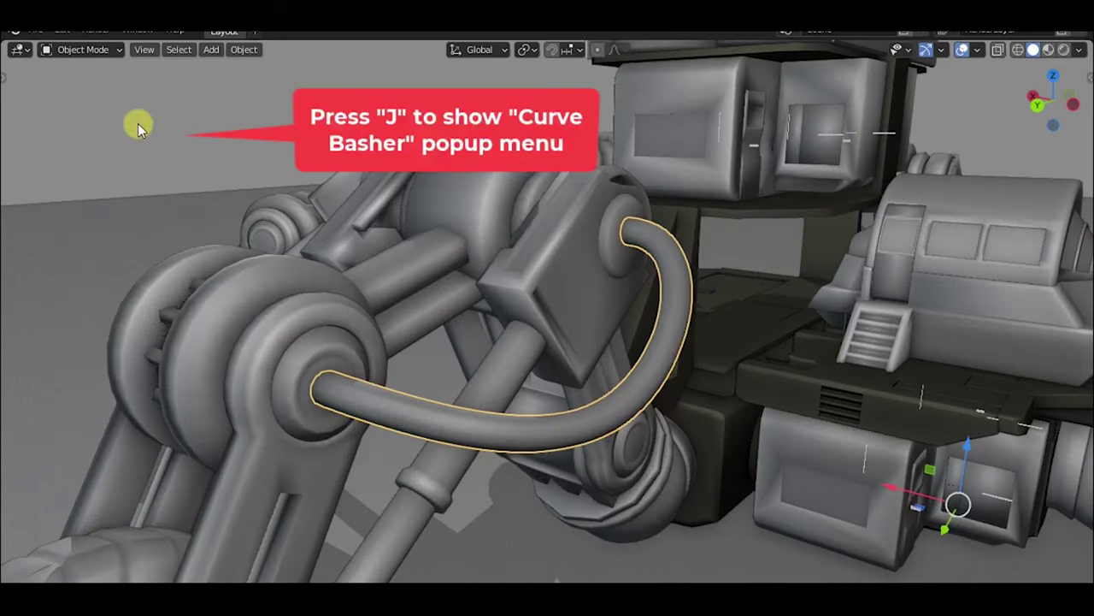
key("j")
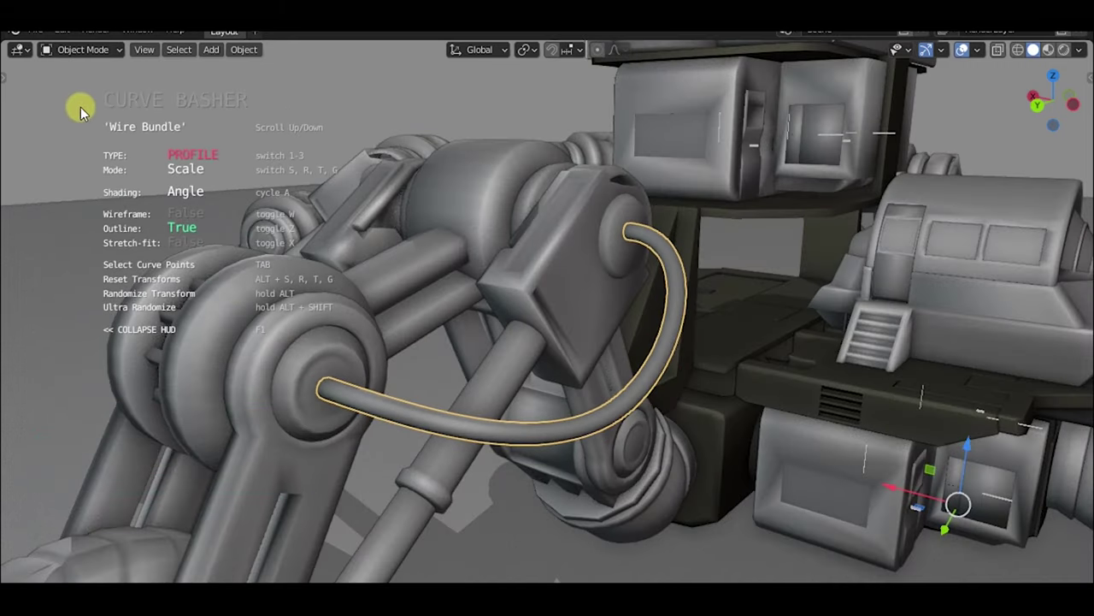
Step: Switch the first wire to a twisted Triple Cable profile
scroll(81, 107, "down", 1)
scroll(81, 106, "down", 4)
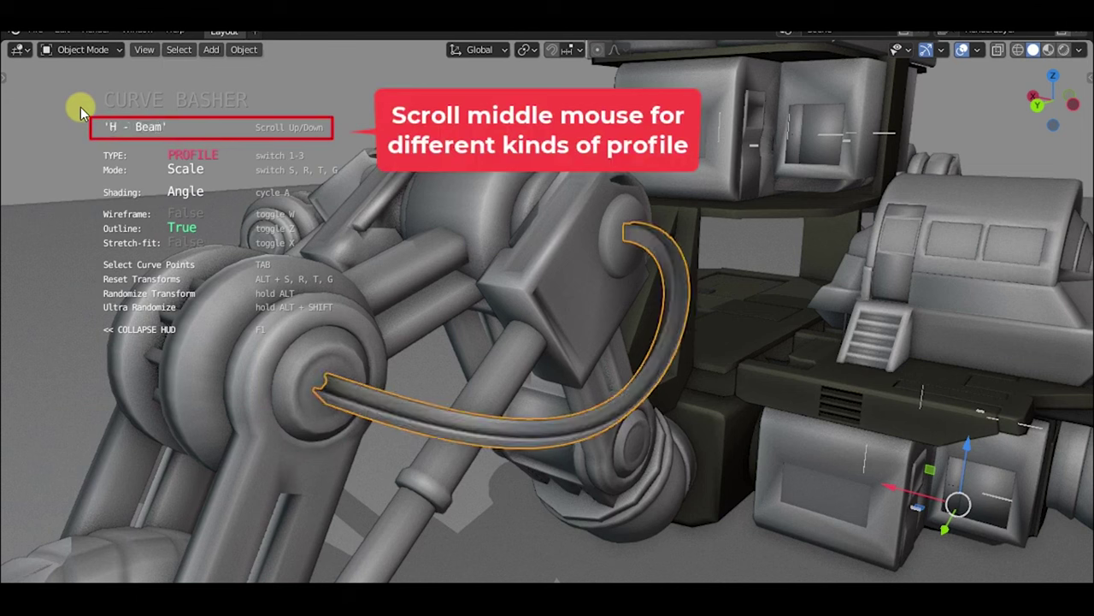
scroll(80, 107, "down", 1)
key("t")
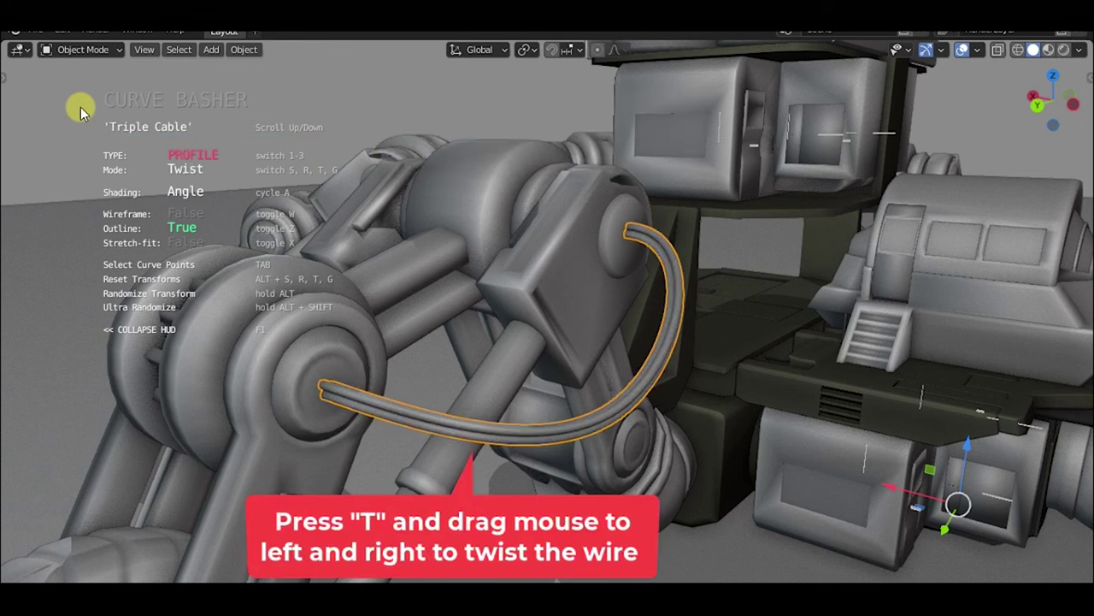
left_click(980, 113)
middle_click_drag(979, 114, 599, 200)
Step: Hang a Chain-type wire between the other arm's joints
left_click(837, 257)
middle_click_drag(855, 251, 699, 222)
key("j")
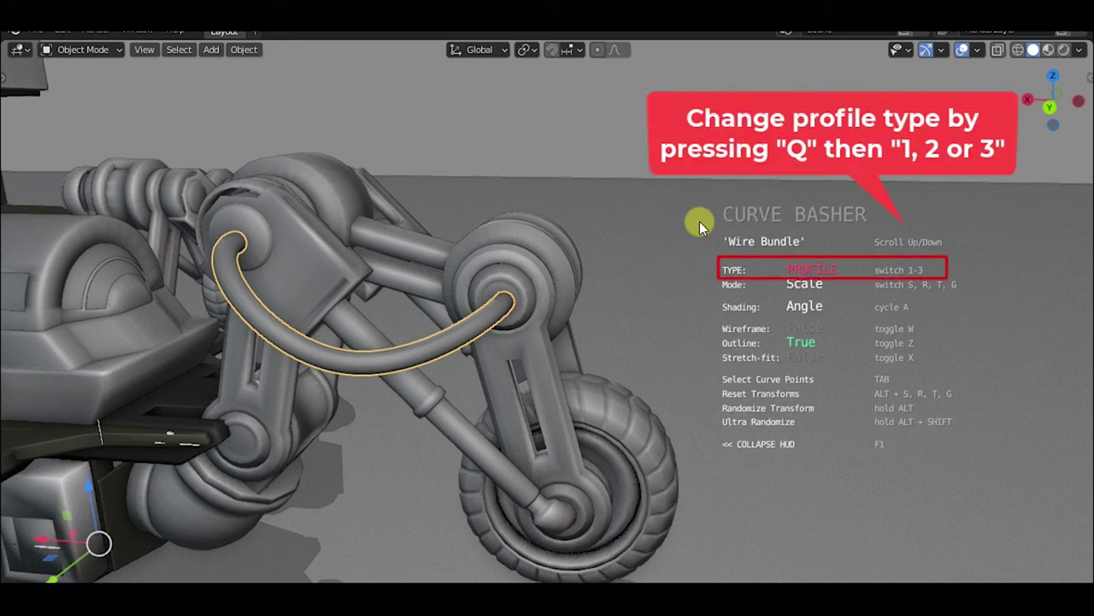
key("q")
key("2")
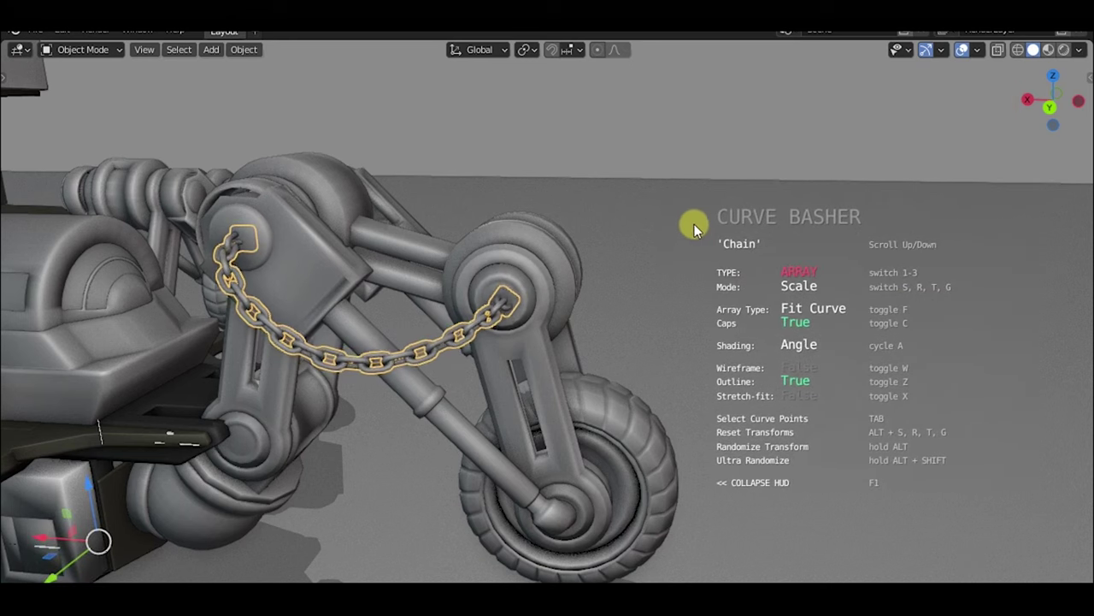
scroll(694, 224, "down", 4)
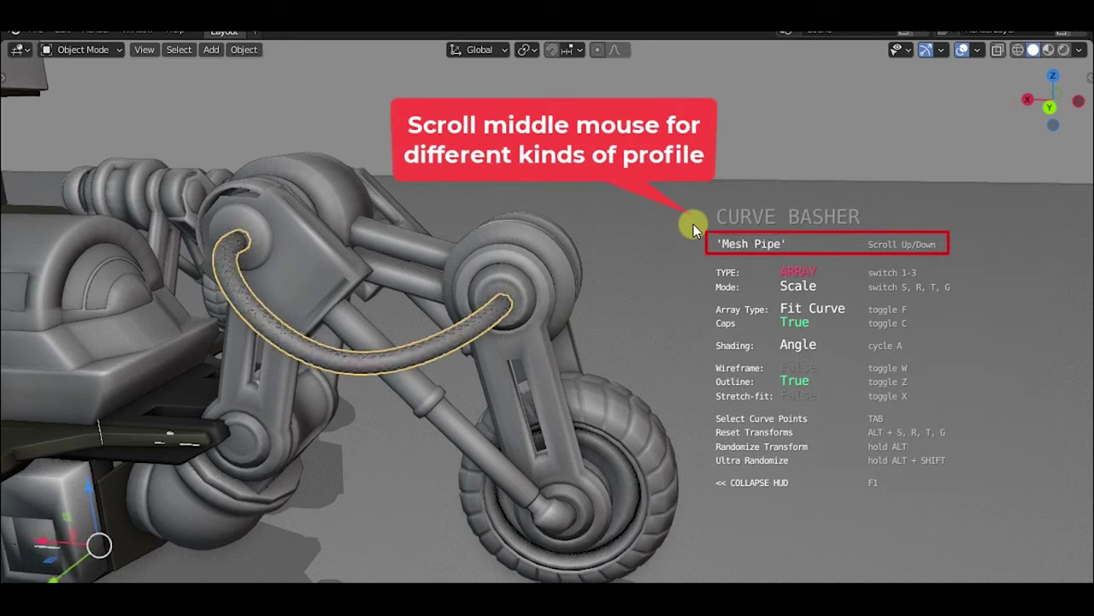
scroll(694, 224, "down", 3)
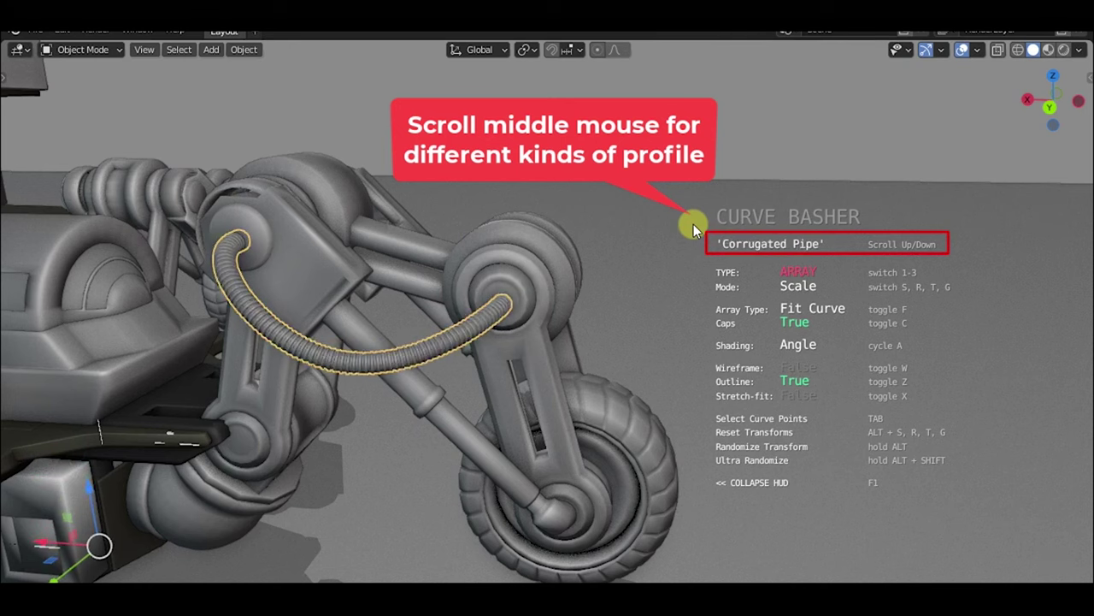
scroll(693, 224, "down", 3)
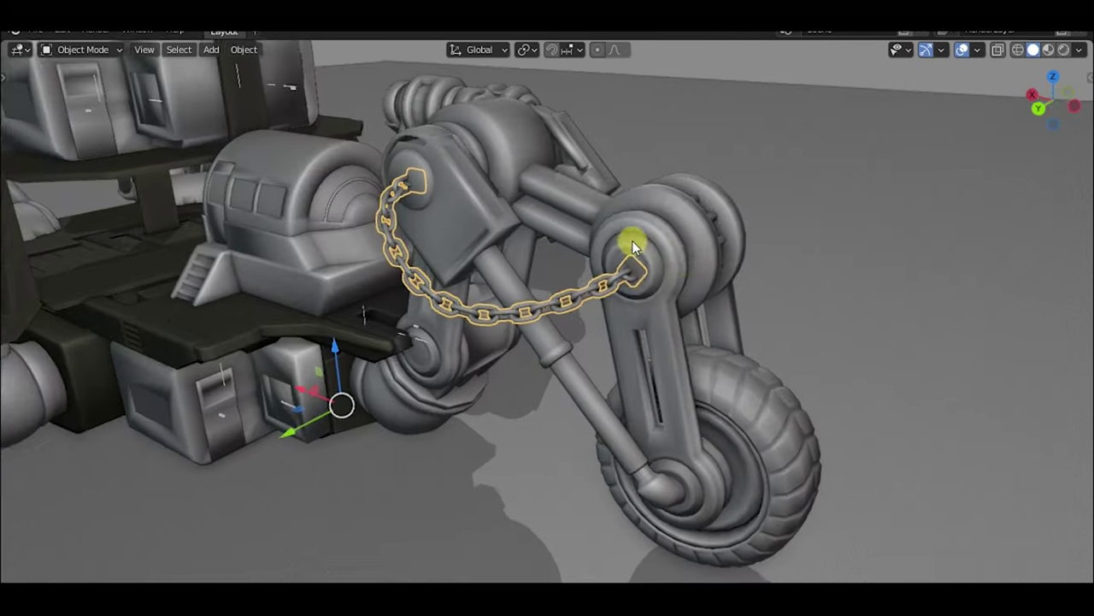
Step: Add a new wire to the front joint using the SciFi Connector profile
middle_click_drag(631, 240, 862, 245)
key("c")
left_click(641, 325)
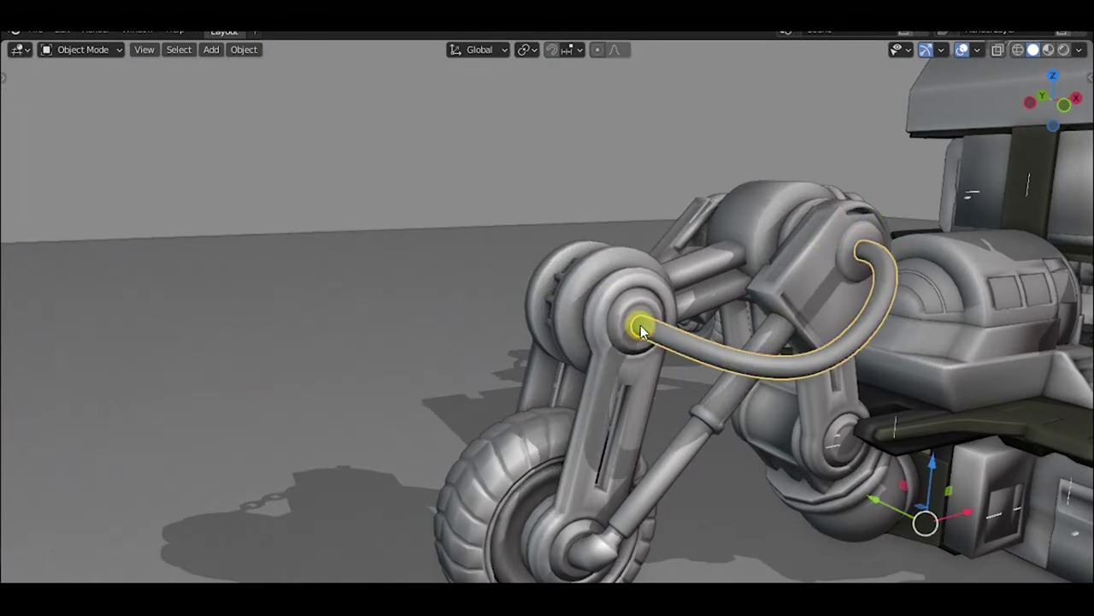
scroll(131, 139, "down", 3)
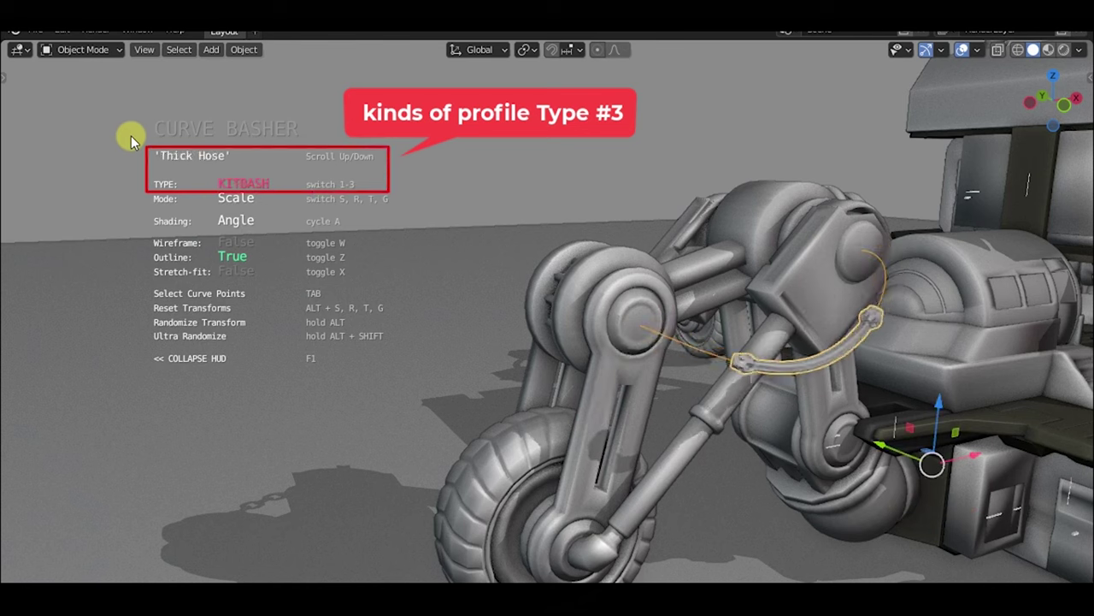
scroll(131, 140, "down", 2)
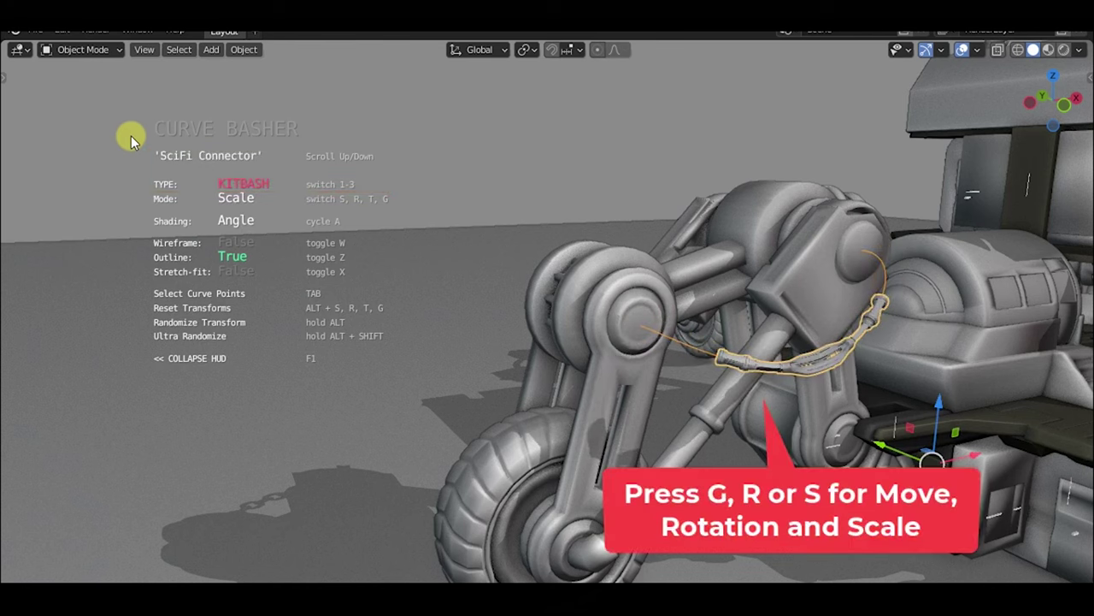
Step: Slide, rotate and resize the SciFi Connector along the curve, then confirm it
key("g")
key("r")
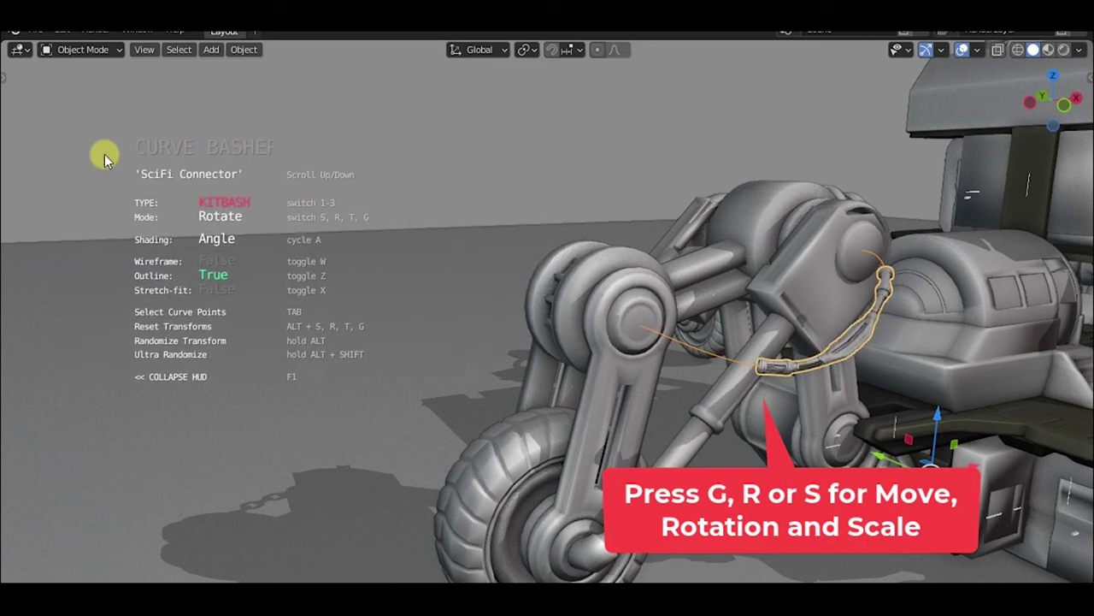
key("s")
key("g")
key("s")
left_click(302, 156)
middle_click_drag(371, 146, 999, 251)
left_click(211, 49)
Step: Add a torus mesh and move it along Y to the lower right
mouse_move(282, 68)
left_click(373, 180)
key("g")
key("y")
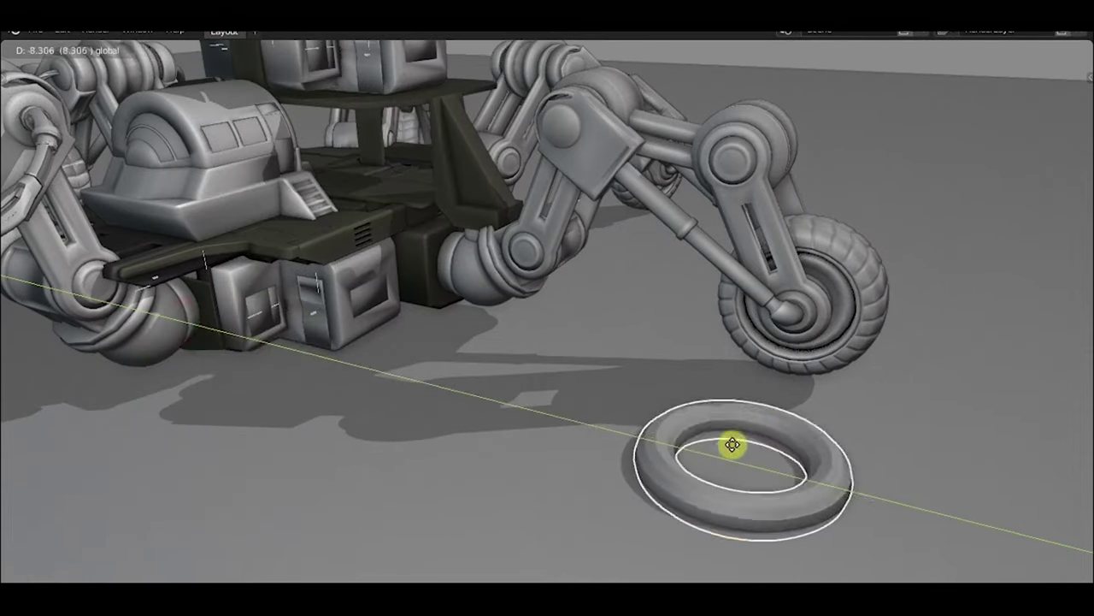
left_click(821, 513)
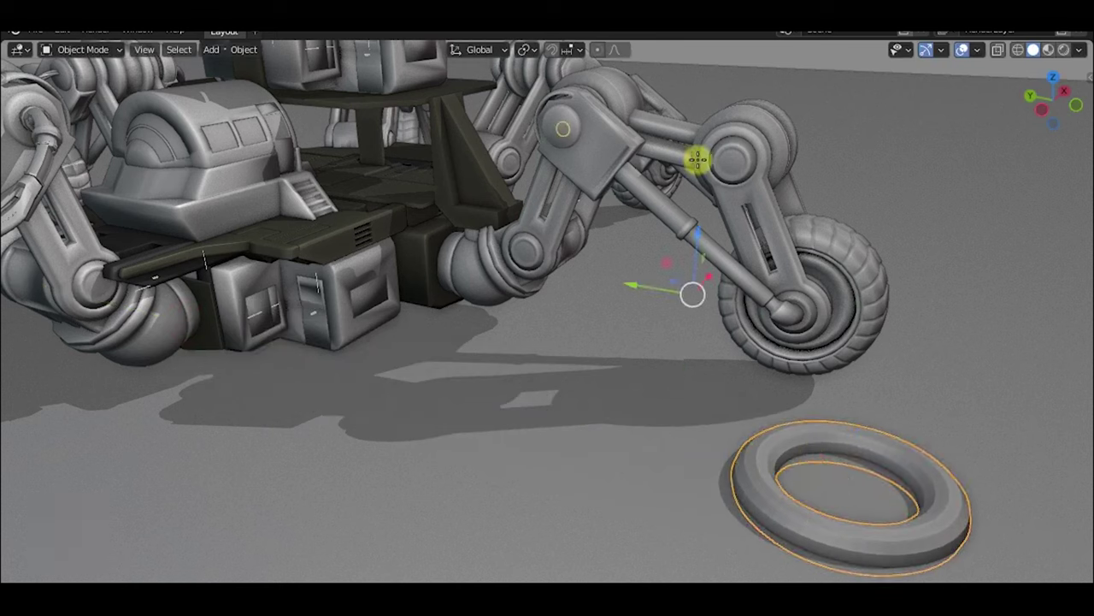
Step: Sweep the torus along the arm wire with Mesh to Curvebash, Scale 0.30, more rings
left_click(712, 158, "shift")
left_click(709, 179)
left_click(826, 436, "shift")
right_click(547, 310)
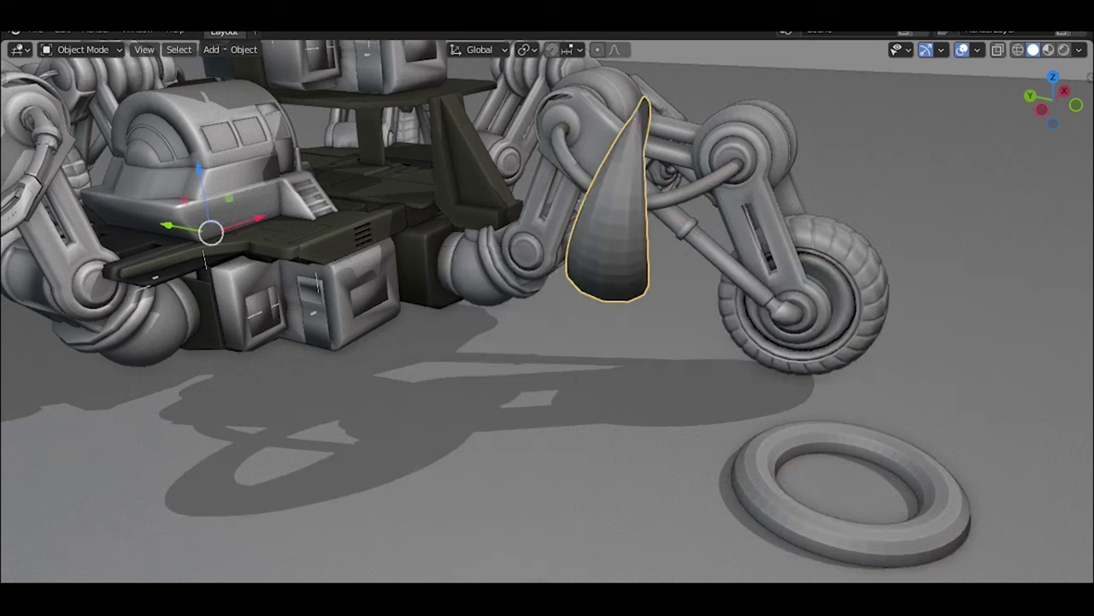
middle_click_drag(735, 274, 249, 345)
left_click_drag(146, 420, 669, 465)
mouse_move(148, 399)
left_mouse_down()
mouse_move(176, 399)
mouse_move(142, 399)
left_mouse_up()
Step: Sweep the torus along a second hose from the upper joint to the wheel hub
middle_click_drag(720, 207, 674, 301)
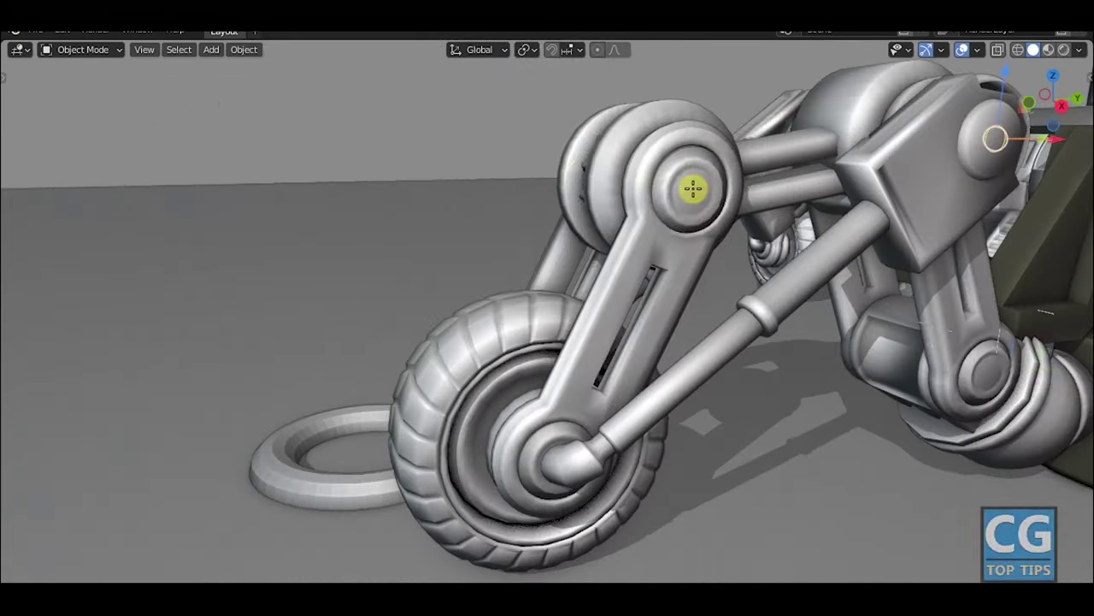
left_click_drag(897, 201, 691, 188)
left_click(295, 445, "shift")
right_click(153, 137)
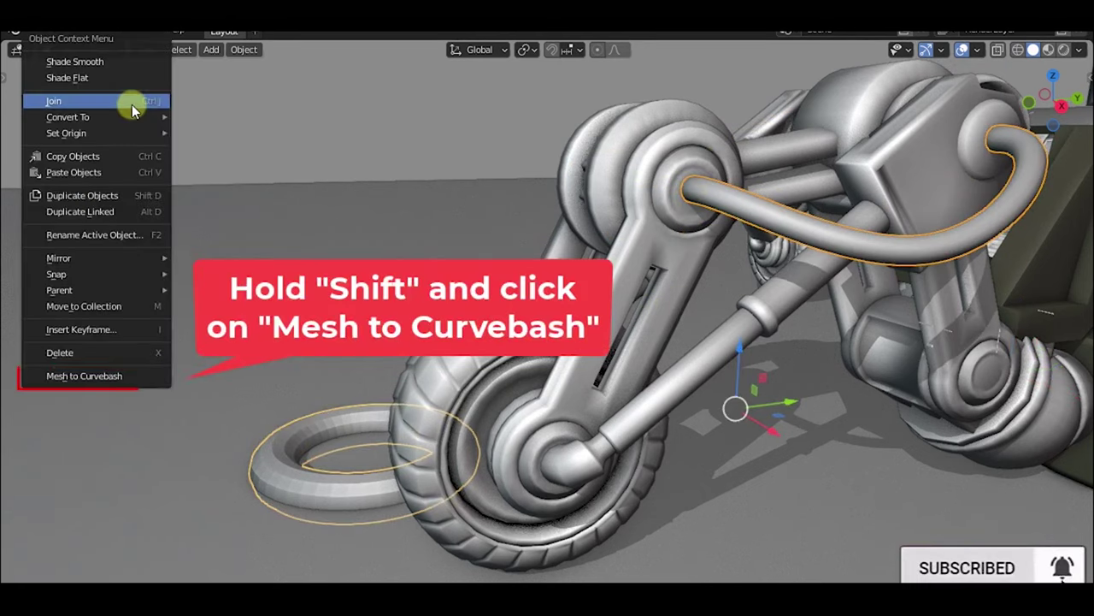
left_click(145, 377, "shift")
key("s")
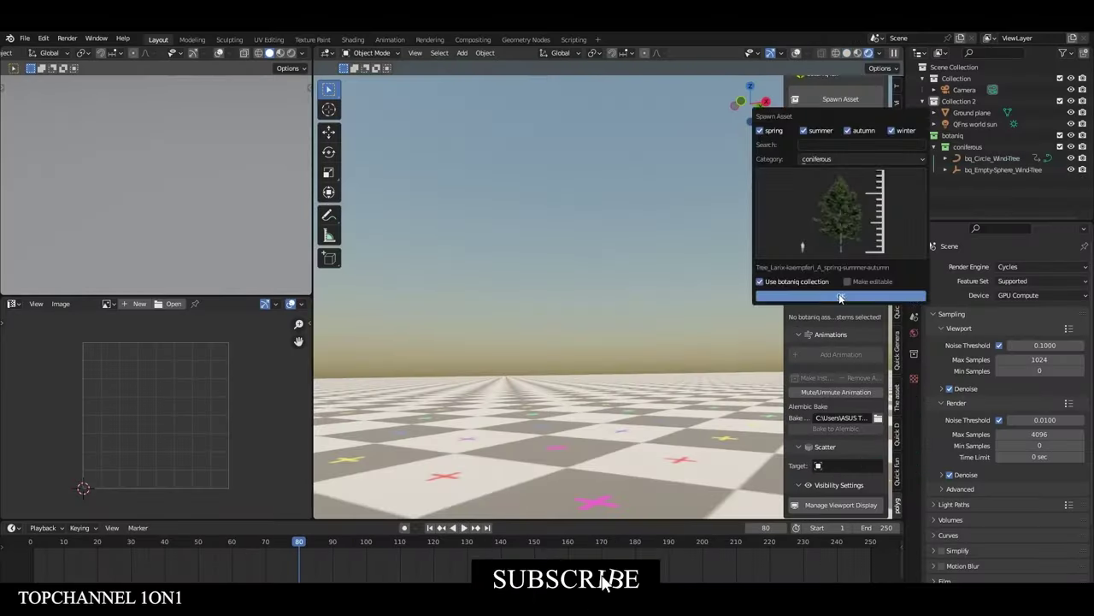
Step: Add a ground plane under the larch tree and open the engon flower-field scatter library
key("shift+a")
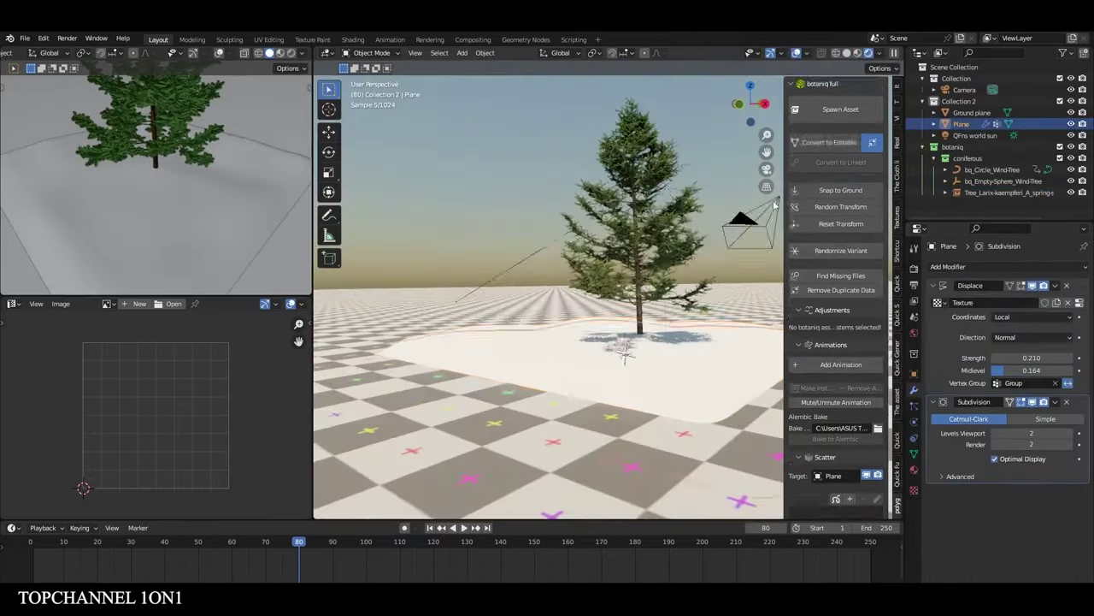
scroll(840, 398, "down", 3)
left_click(840, 399)
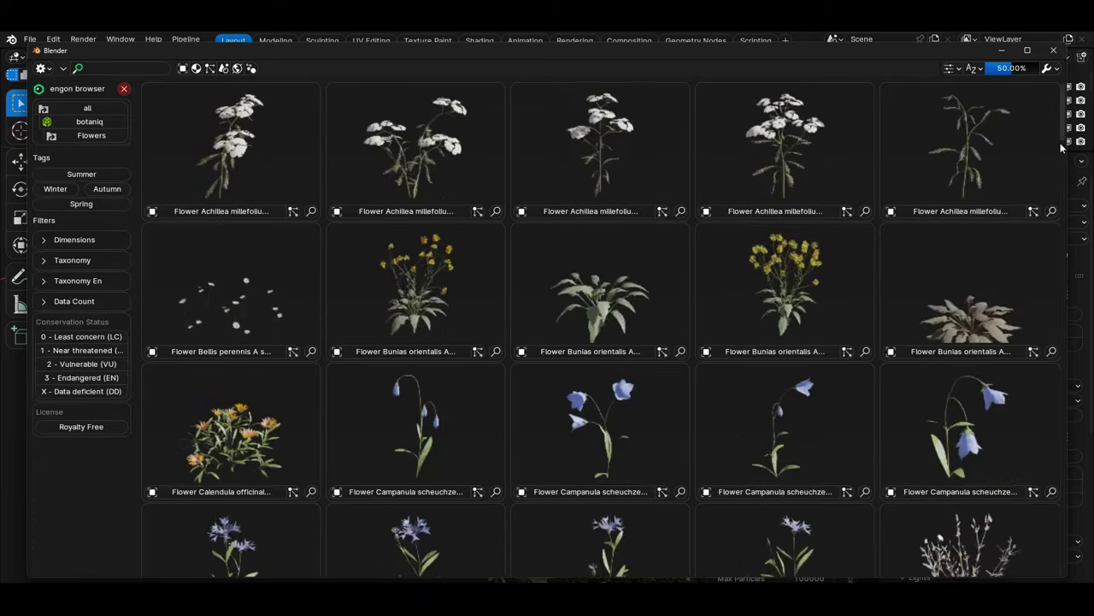
left_click_drag(1062, 148, 1035, 574)
scroll(654, 479, "up", 3)
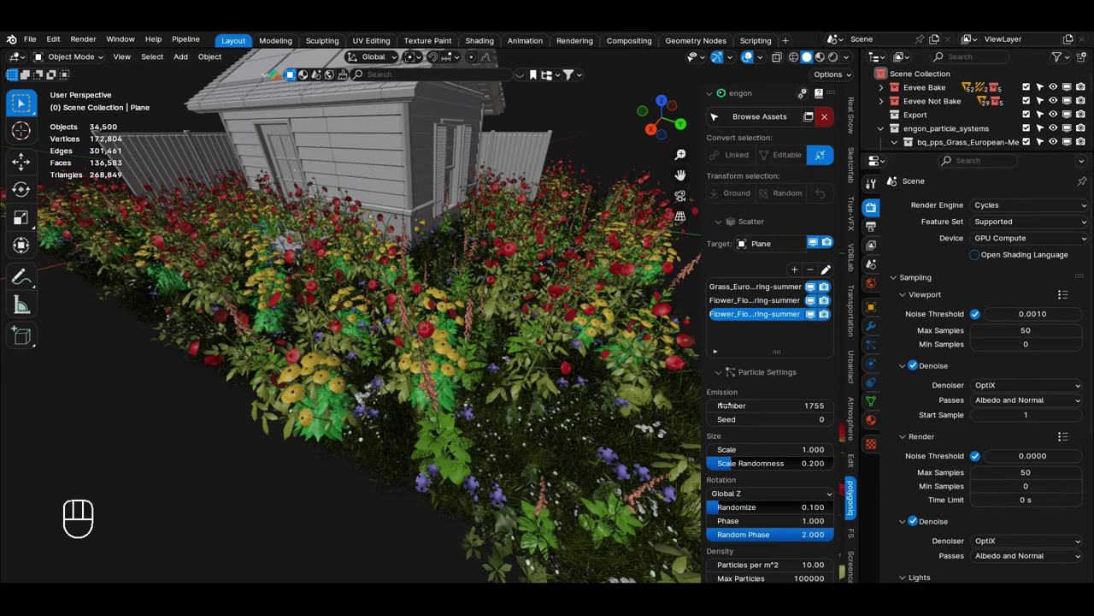
Step: Set the flower scatter to 1000 particles with a scale of 0.5
key("Return")
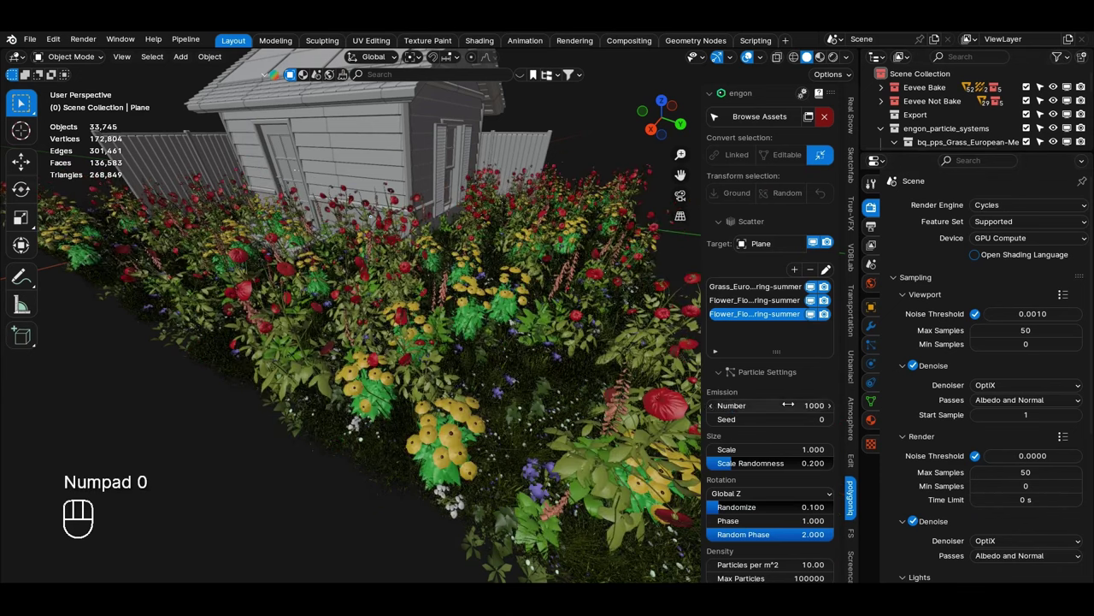
key("Return")
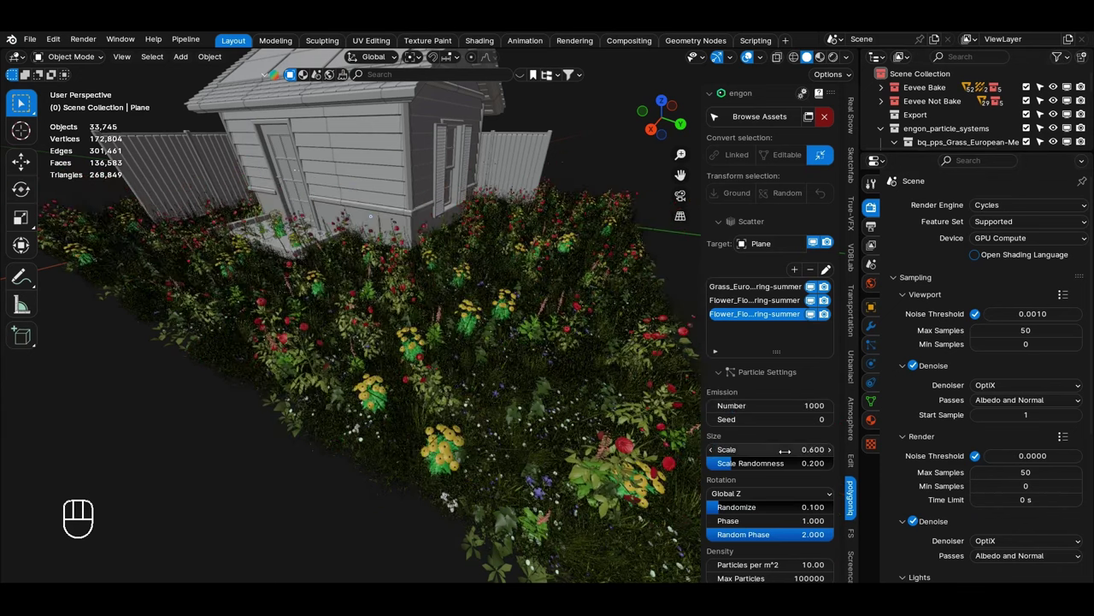
type("0.5")
key("Return")
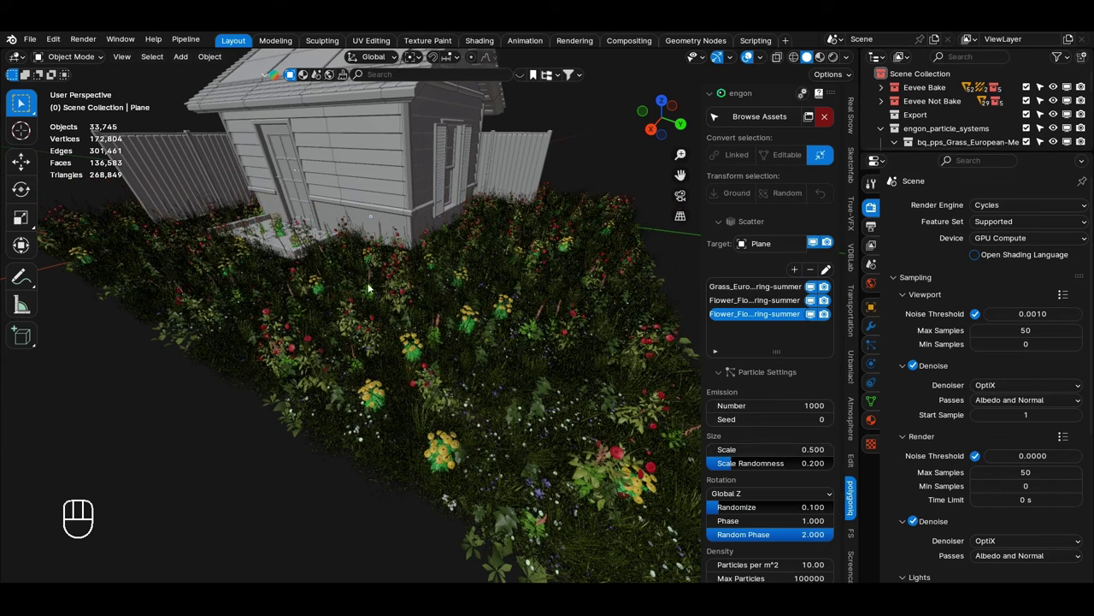
scroll(820, 448, "down", 8)
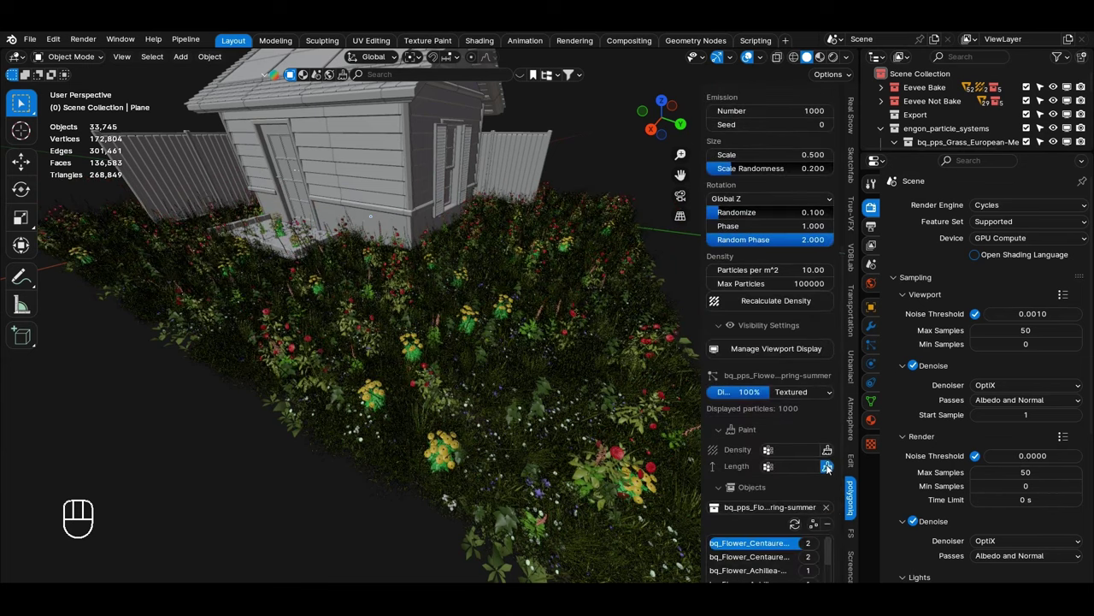
Step: Start painting the scatter's length map on the grass beside the house
left_click(827, 467)
scroll(361, 293, "up", 5)
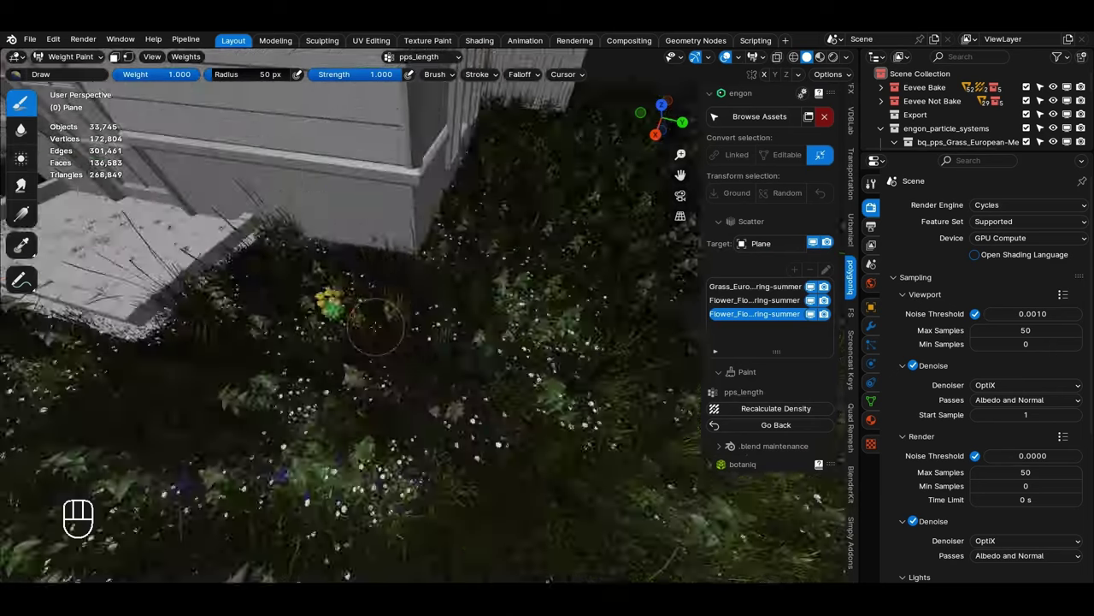
middle_click_drag(366, 330, 370, 324, "shift")
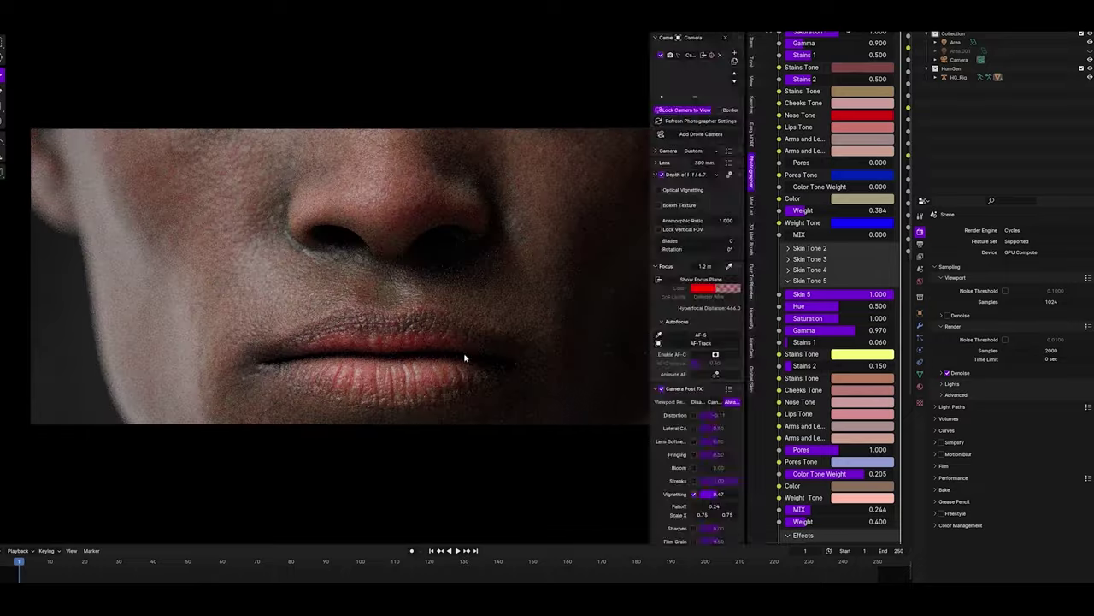
Step: Lower the subsurface scattering size to 0.035 and slightly darken the Nose Tone colour
key("n")
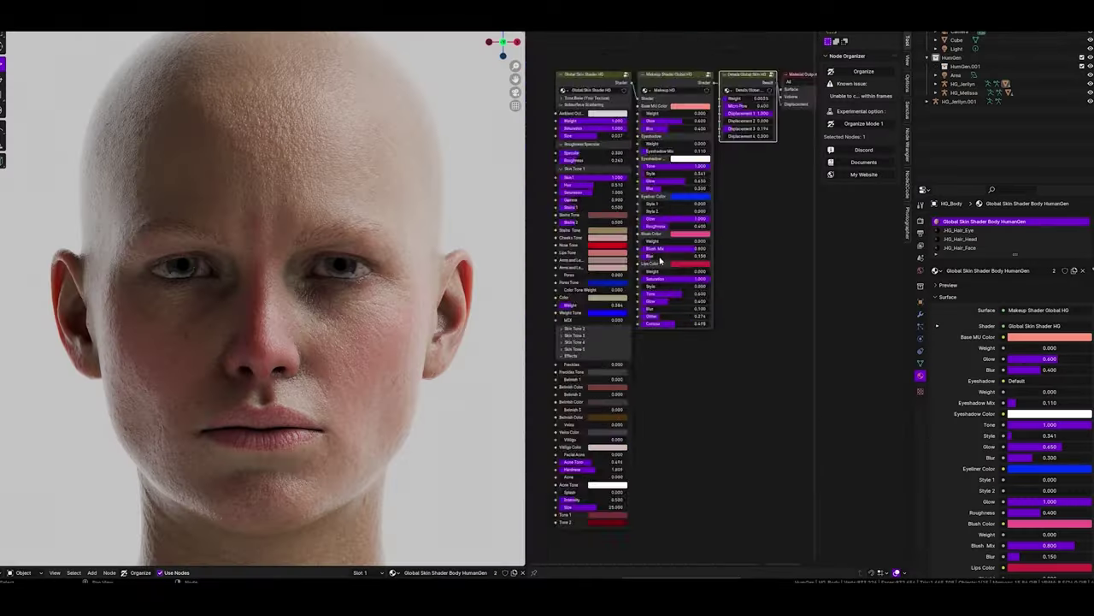
scroll(716, 175, "up", 5)
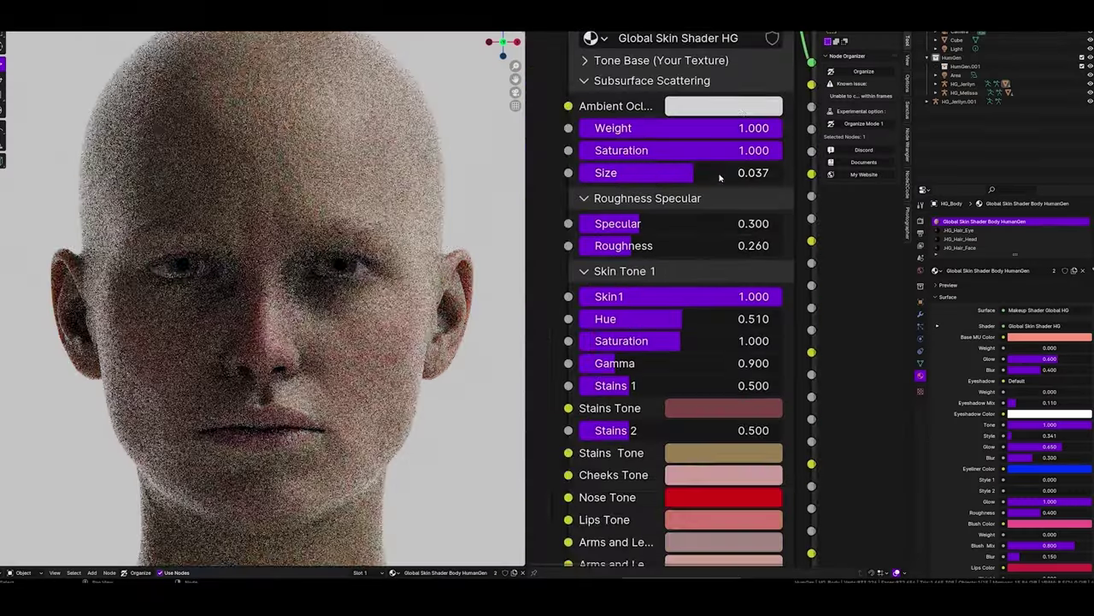
left_click_drag(716, 175, 690, 177)
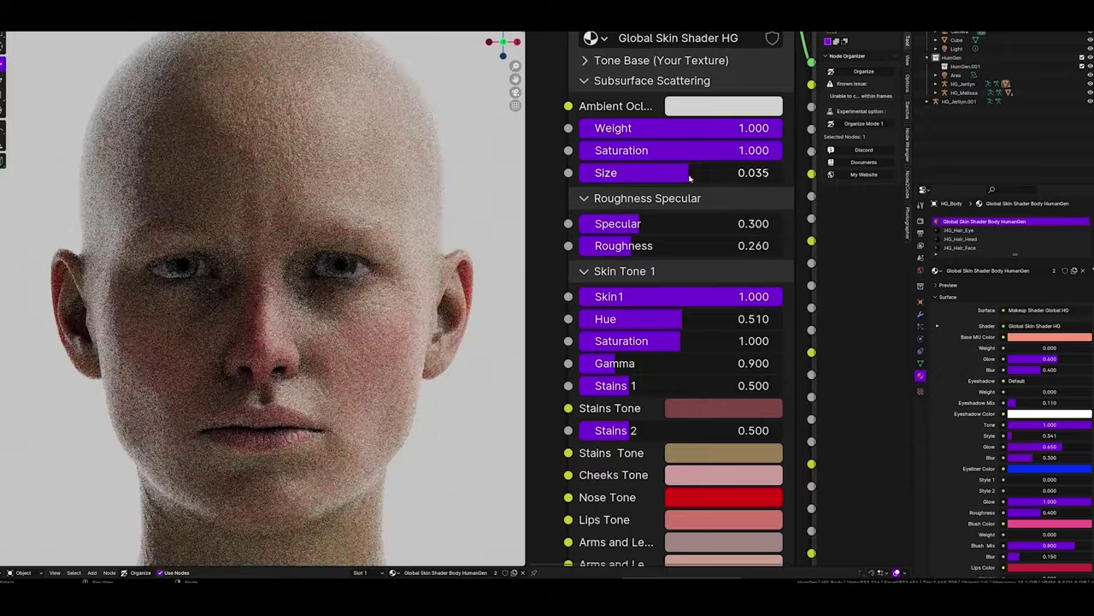
scroll(704, 333, "down", 5)
left_click(699, 299)
left_click_drag(744, 269, 723, 269)
left_click(699, 299)
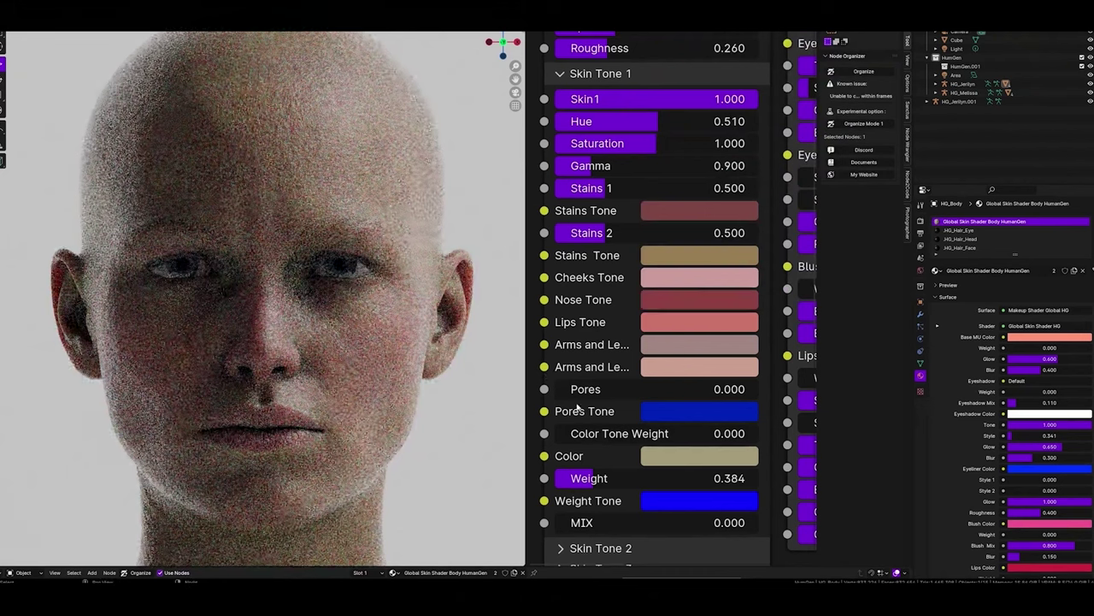
Step: Toggle the Skin Tone 4 and 5 panels and raise skin Roughness to 0.330
scroll(578, 409, "down", 3)
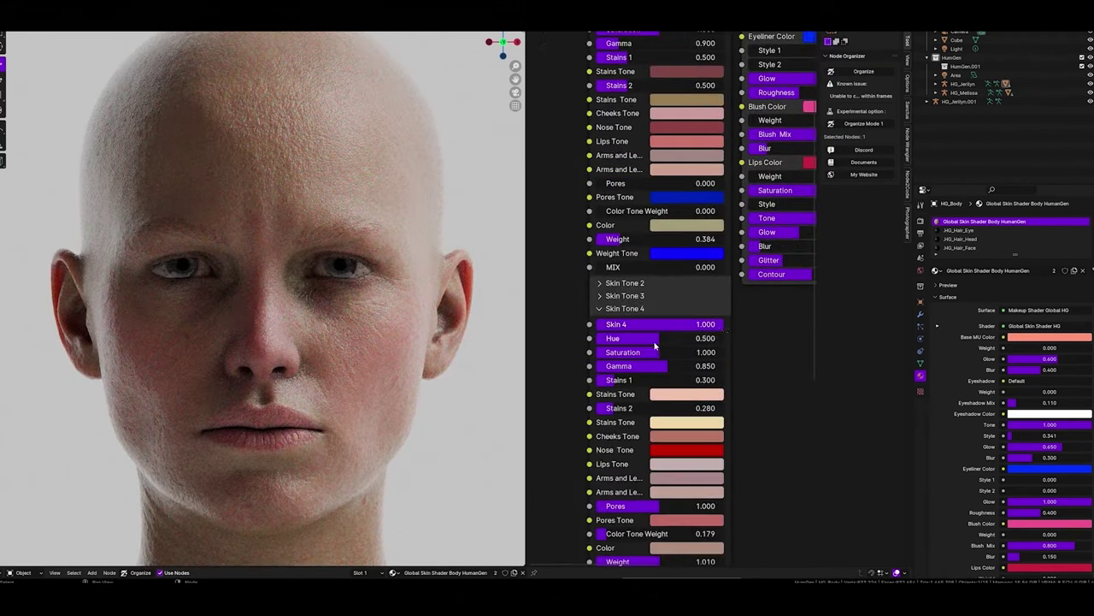
left_click(667, 309)
left_click(695, 322)
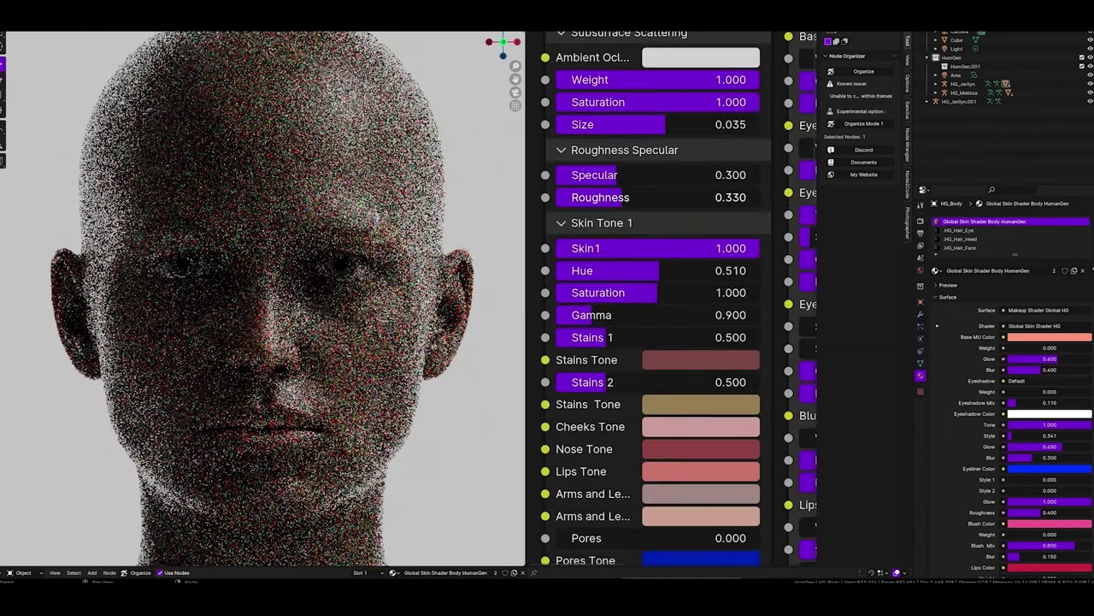
left_click_drag(666, 174, 617, 174)
scroll(650, 299, "down", 8, "shift")
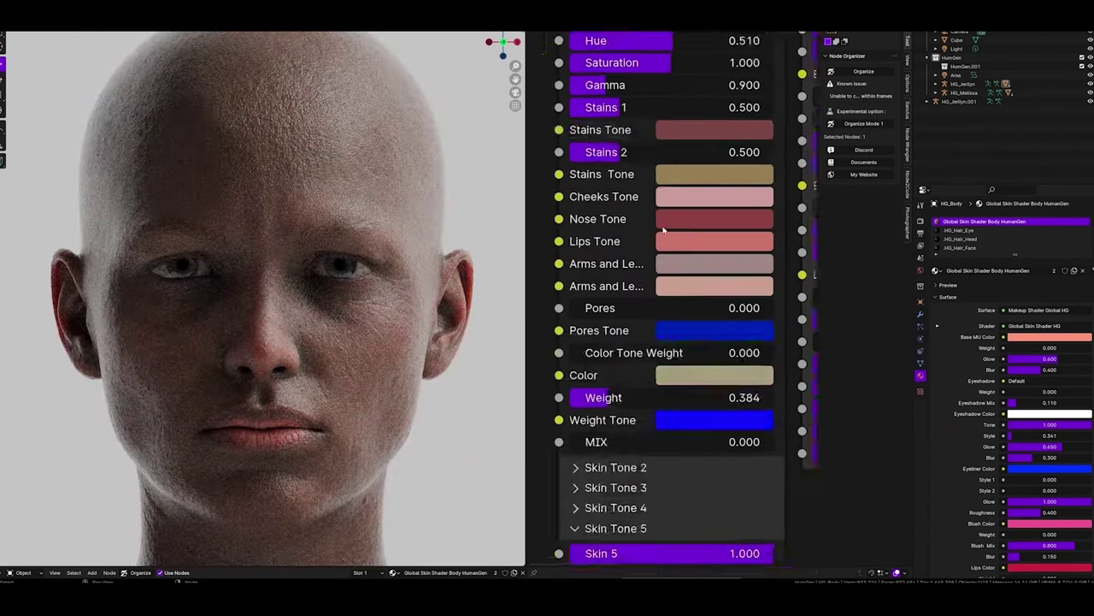
left_click(599, 334)
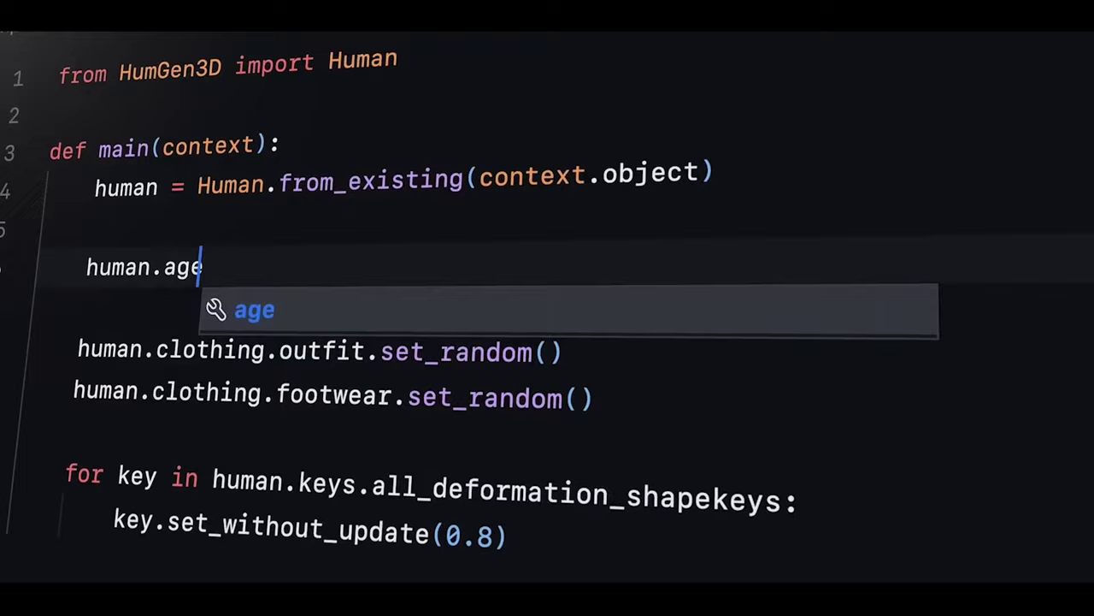
Step: Enter '.set(60)' in the Python script that drives the human
type(".set")
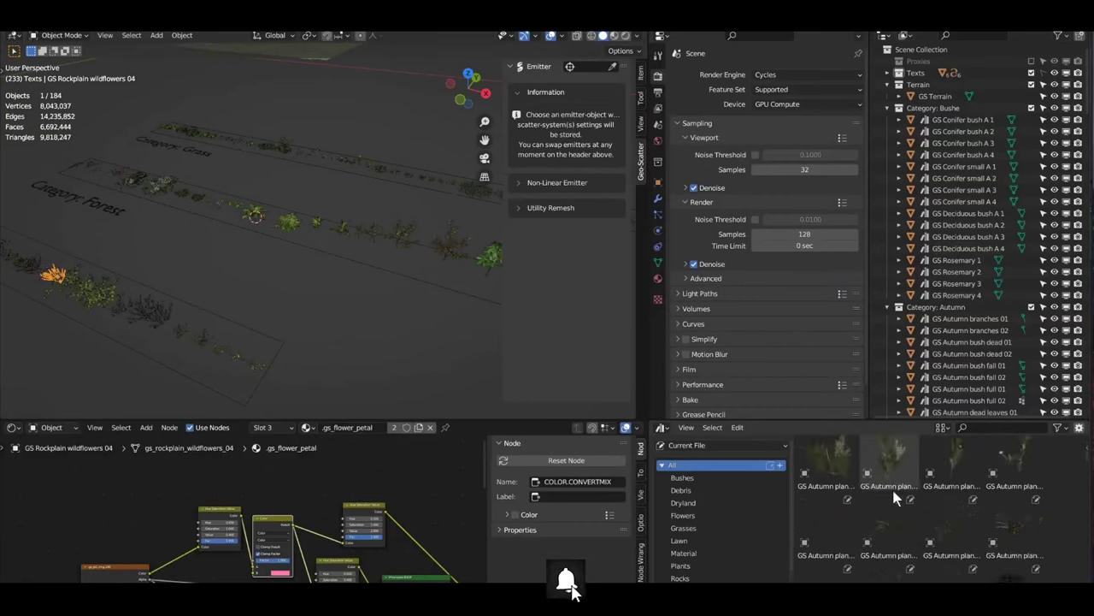
Step: Maximize the asset library to fill the window and open the Edit menu
key("ctrl+space")
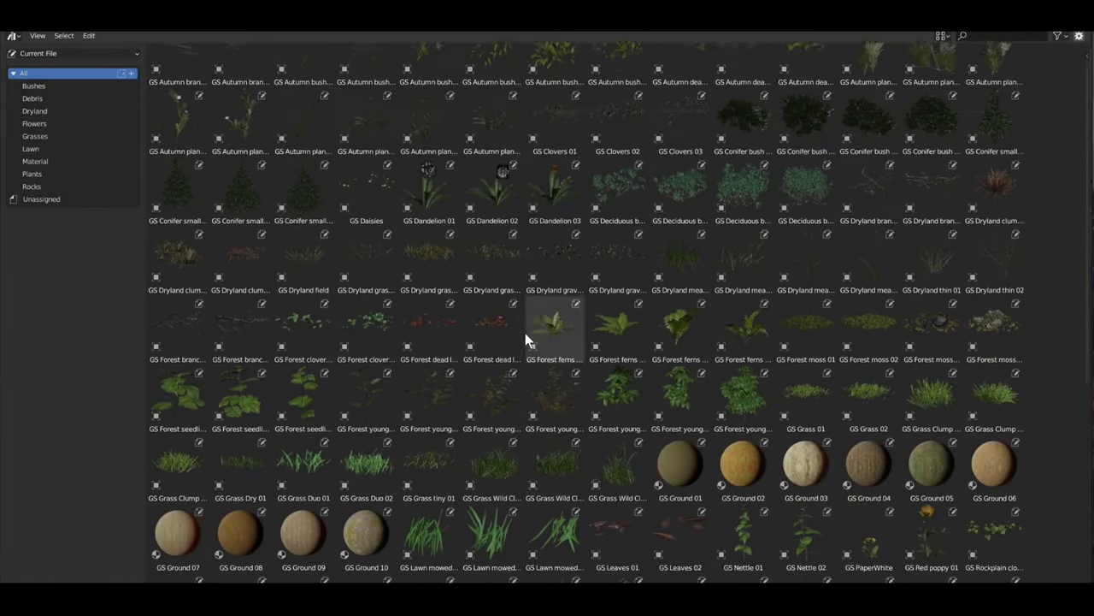
scroll(498, 345, "up", 3)
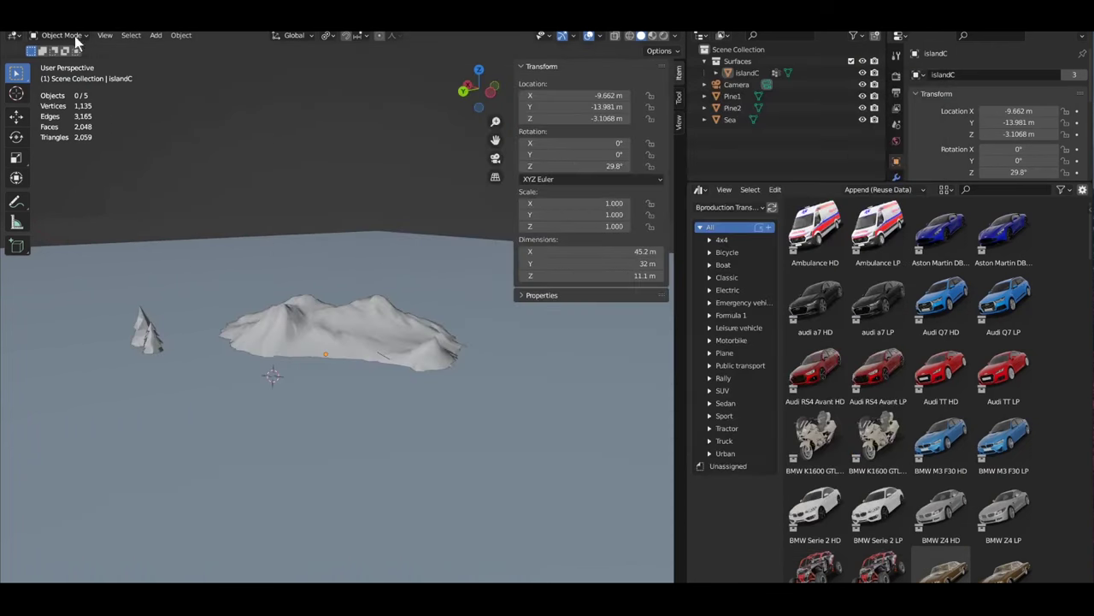
left_click(62, 24)
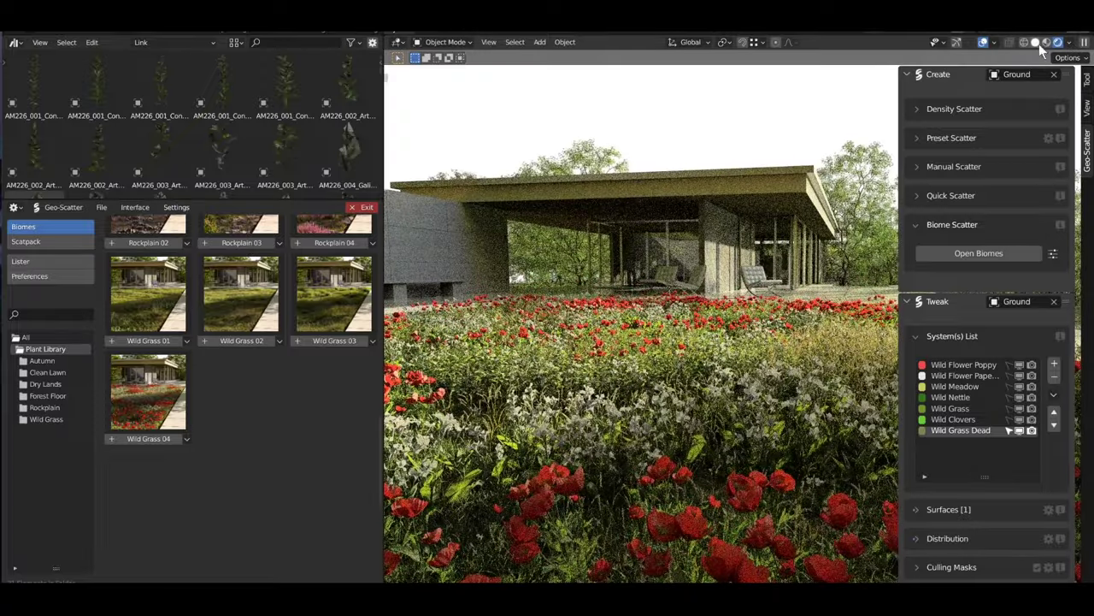
Step: Switch the viewport to solid shading and widen the plant asset library panel
left_click(1036, 43)
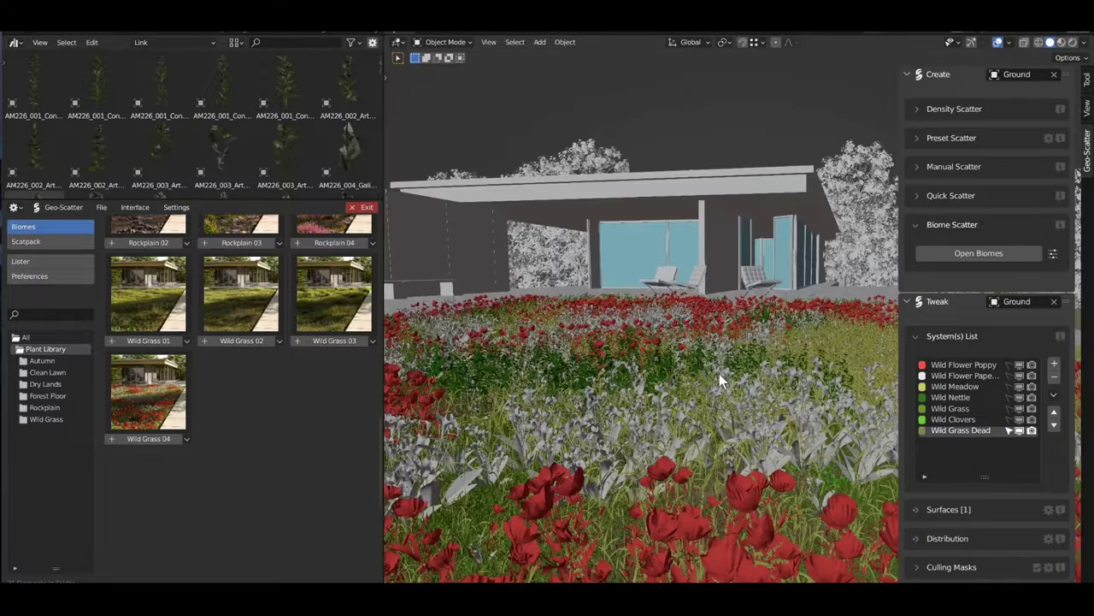
scroll(208, 410, "up", 15)
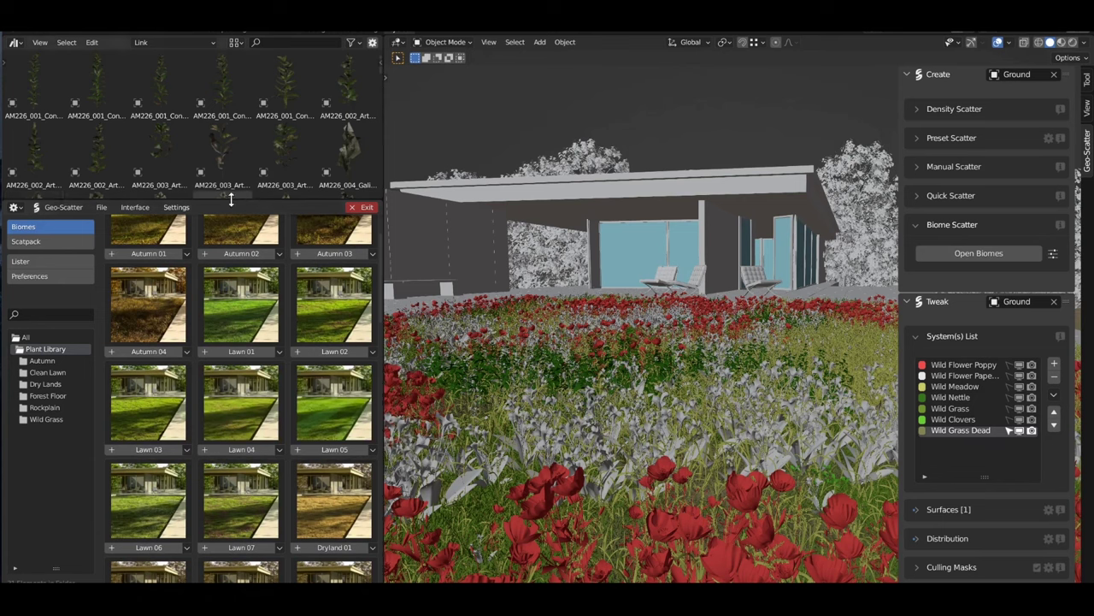
mouse_move(230, 199)
left_mouse_down()
mouse_move(231, 410)
mouse_move(218, 199)
left_mouse_up()
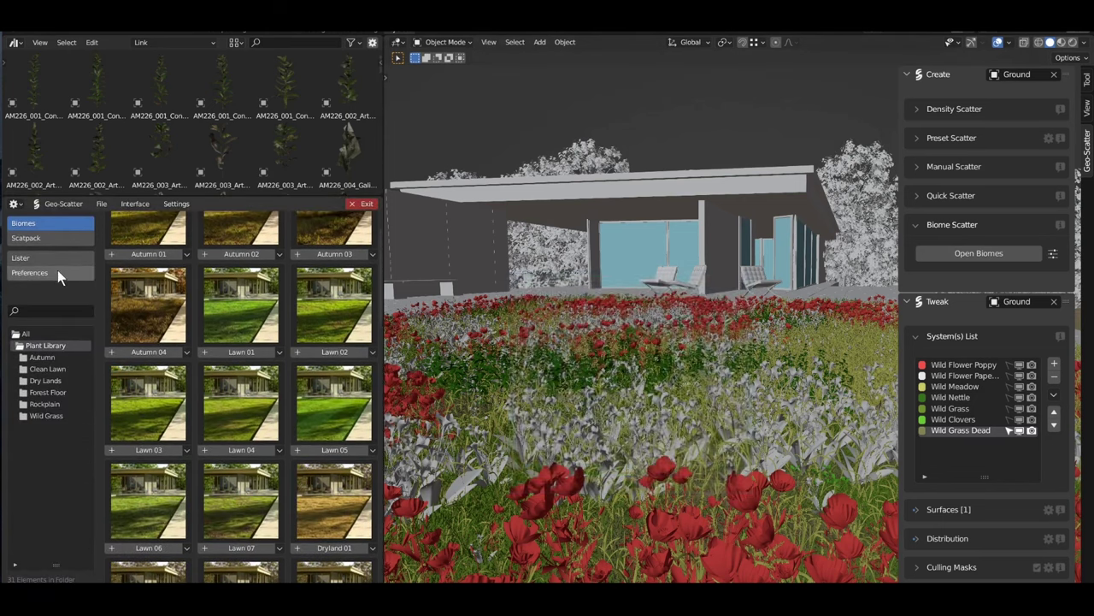
scroll(162, 319, "up", 2)
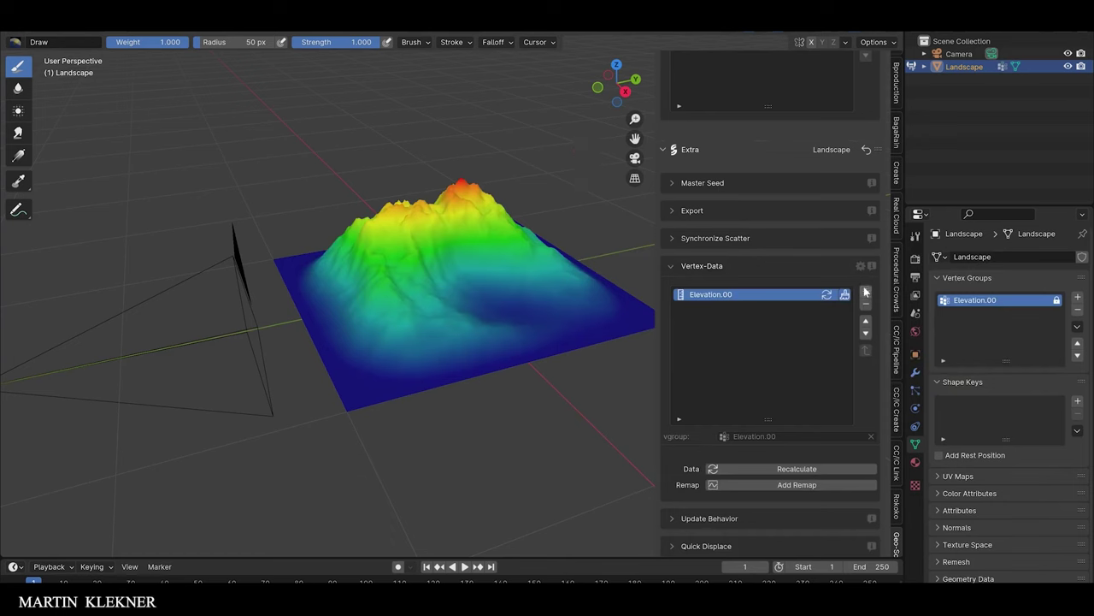
Step: Generate Slope, Curvature and Watershed vertex data for the landscape
left_click(865, 294)
left_click(822, 305)
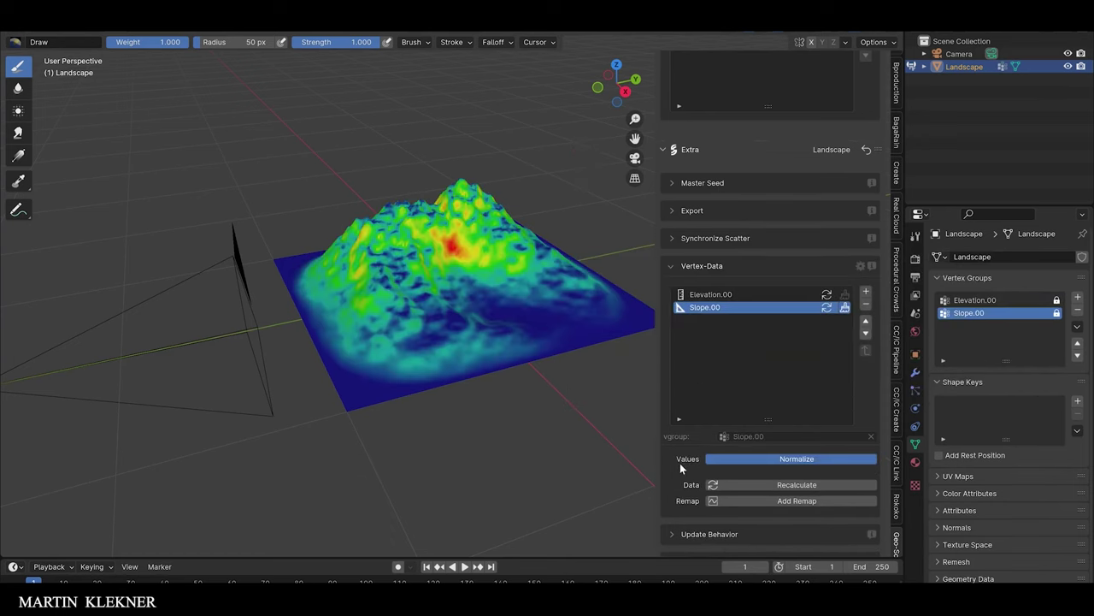
left_click(866, 291)
left_click(846, 309)
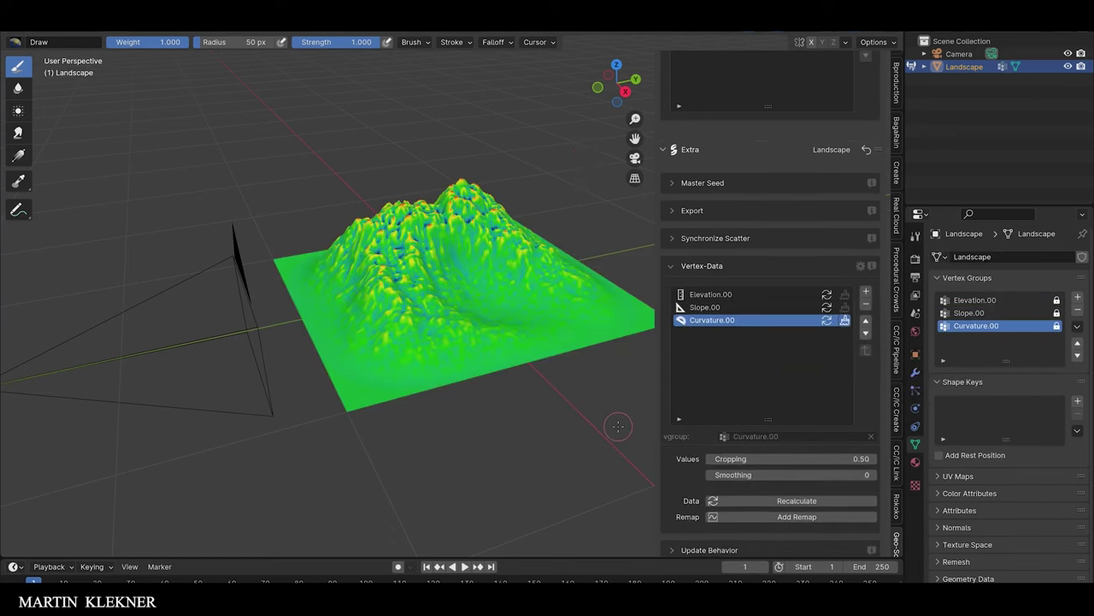
left_click(865, 292)
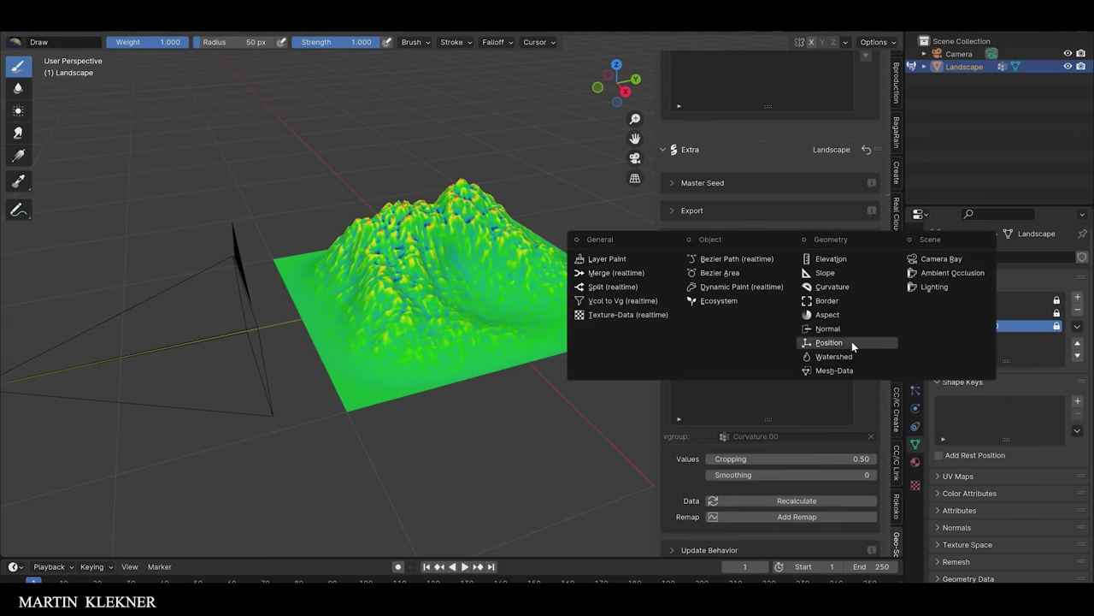
left_click(842, 357)
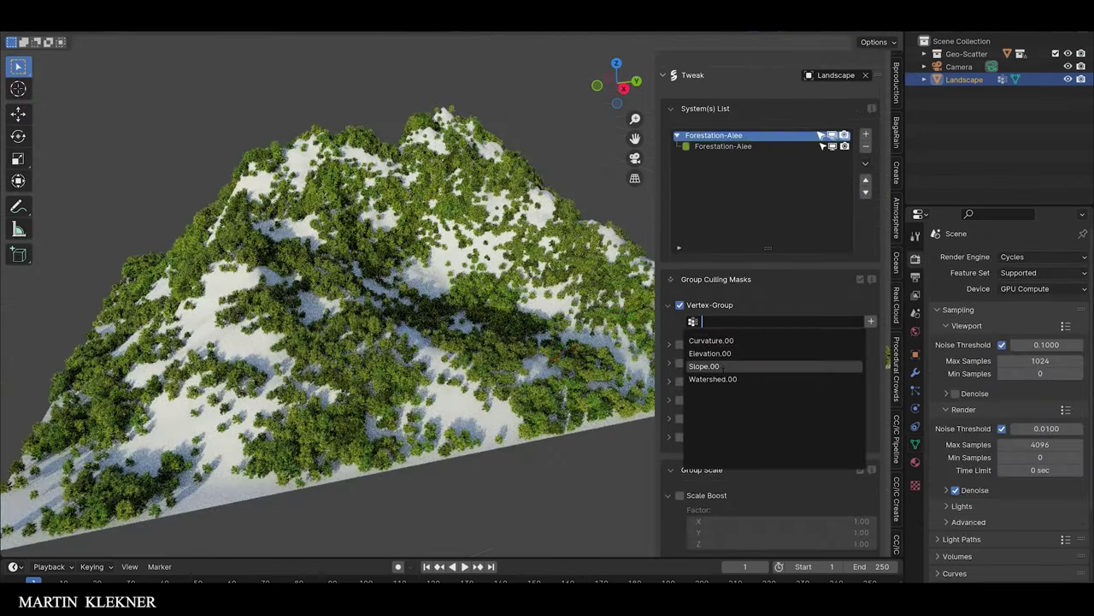
Step: Mask the forest scatter with Watershed.00 and hide the poppy flowers
left_click(721, 377)
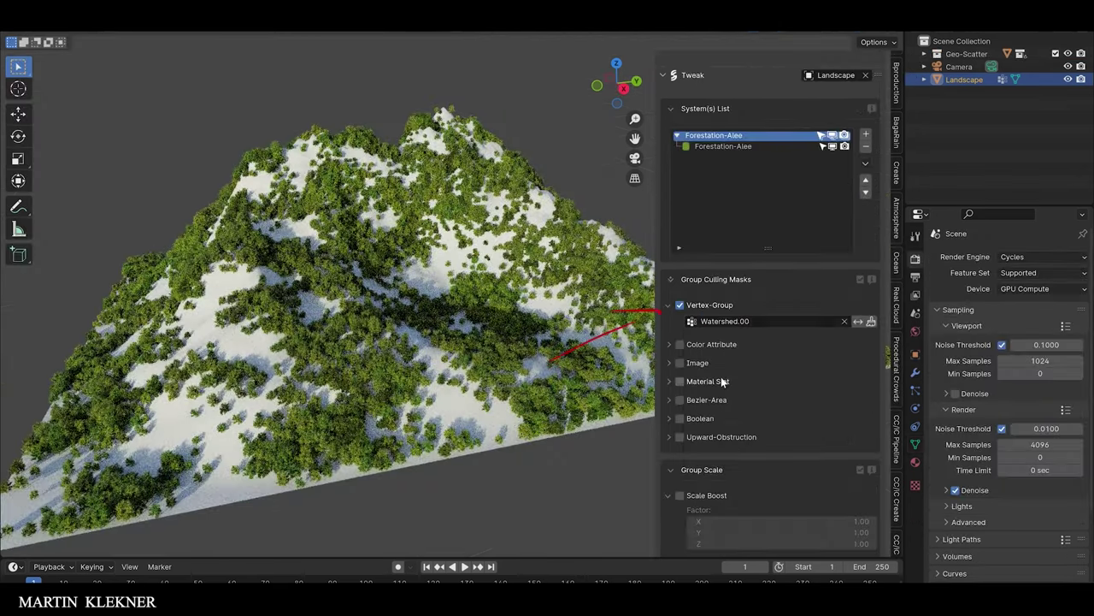
left_click(858, 321)
left_click(858, 321)
left_click(746, 320)
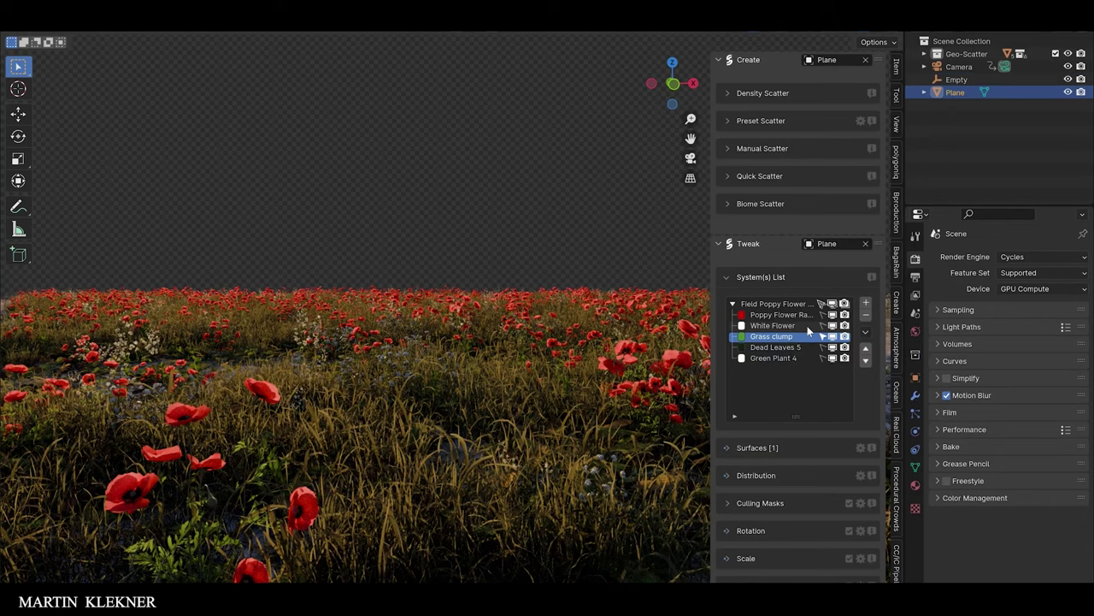
left_click(832, 315)
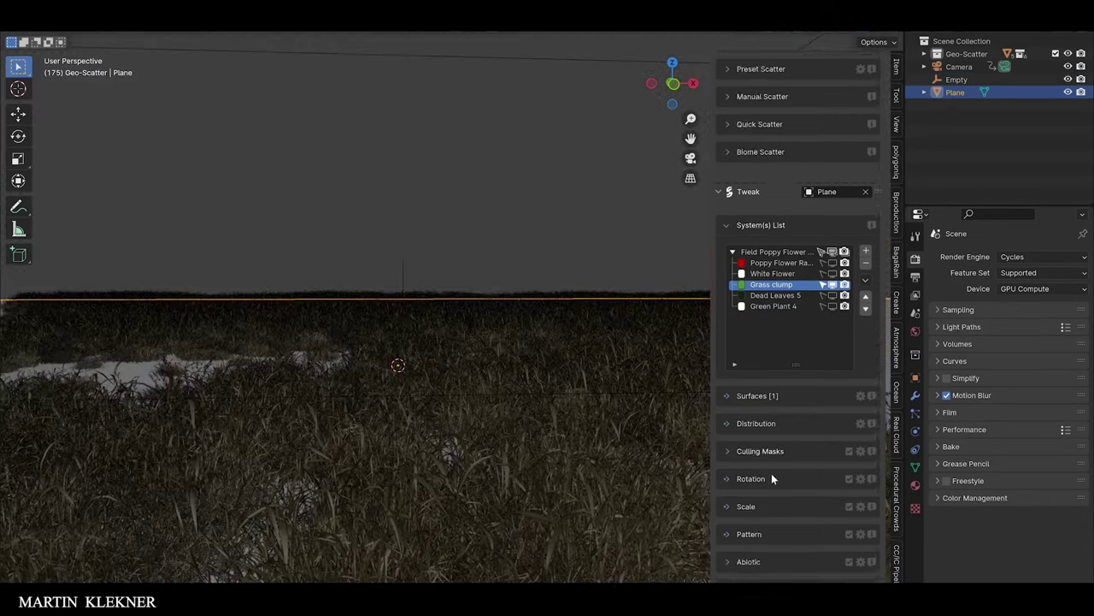
Step: Expand the grass wind settings and the camera optimization settings
scroll(765, 472, "down", 6)
left_click(753, 464)
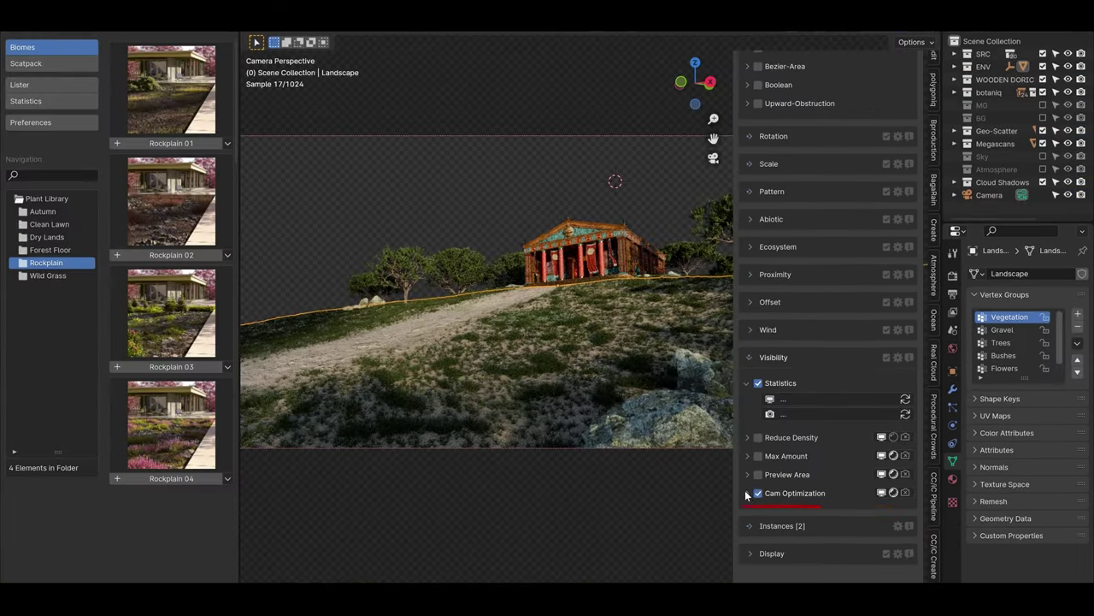
left_click(747, 493)
scroll(753, 479, "down", 6)
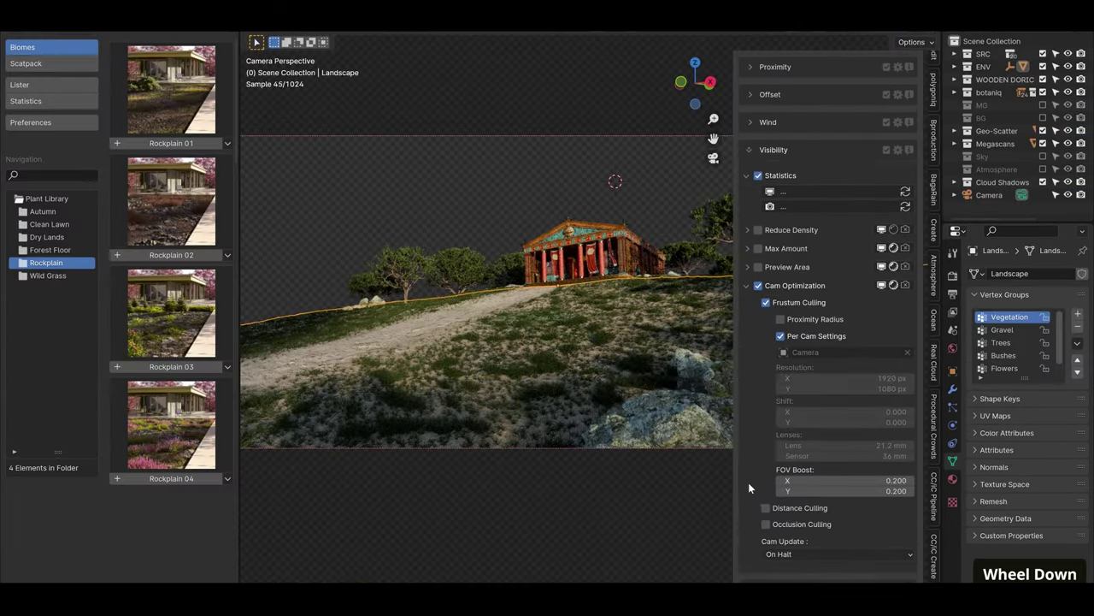
middle_click_drag(604, 399, 517, 445, "shift")
scroll(780, 207, "up", 5)
Step: Move the camera along its local X axis and look through the camera view
left_click(517, 445)
key("g")
key("x")
left_click(538, 364)
key("KP_0")
scroll(764, 505, "down", 6)
middle_click_drag(513, 359, 513, 401)
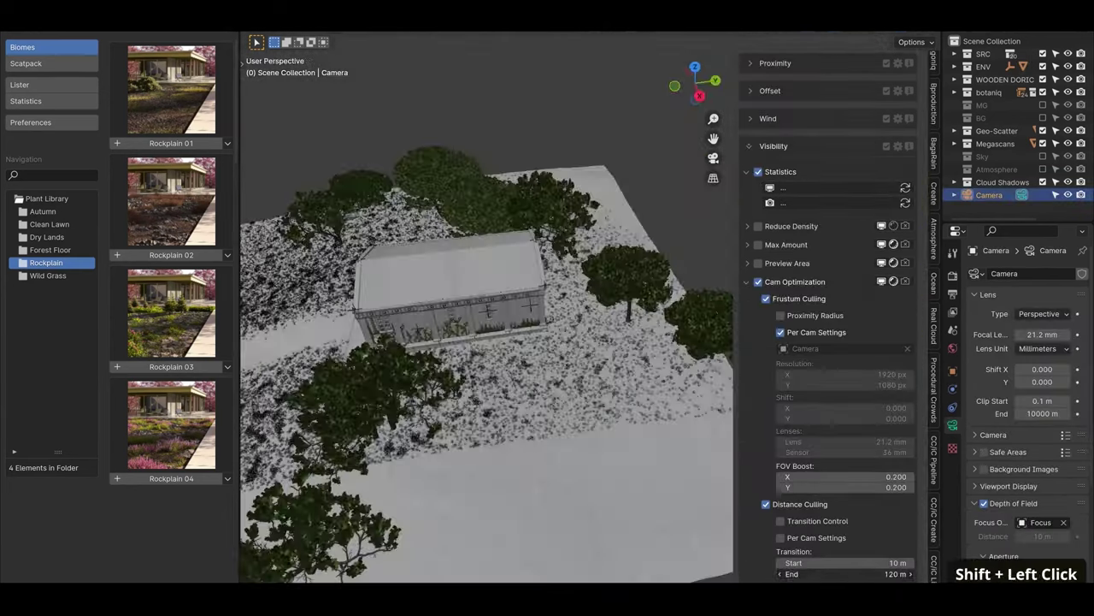
key("KP_0")
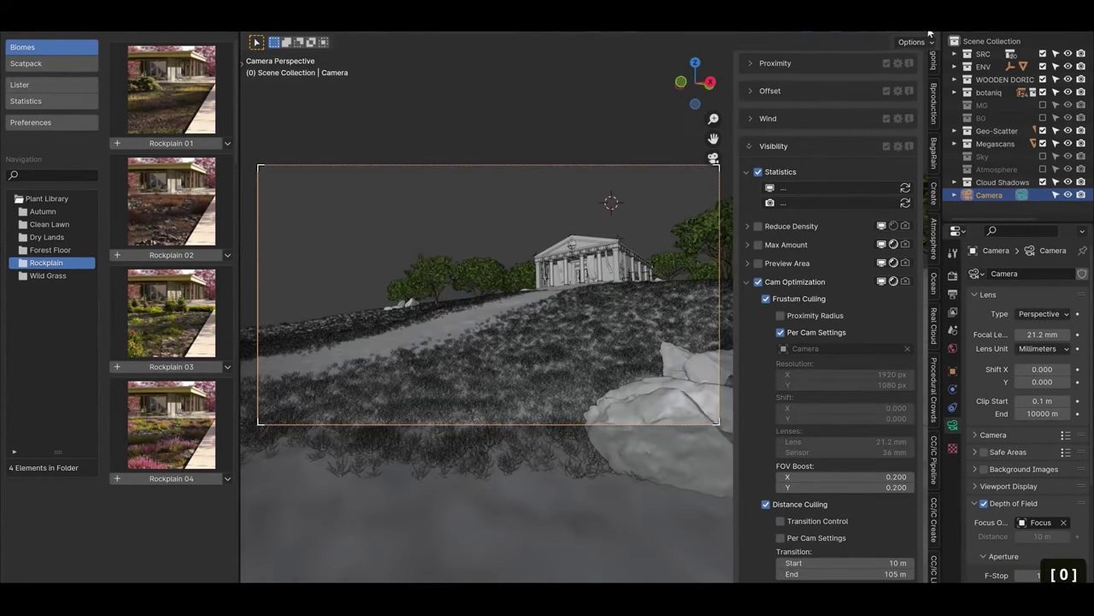
Step: Apply the frustum culling visibility settings to all scatter systems
left_click(897, 147)
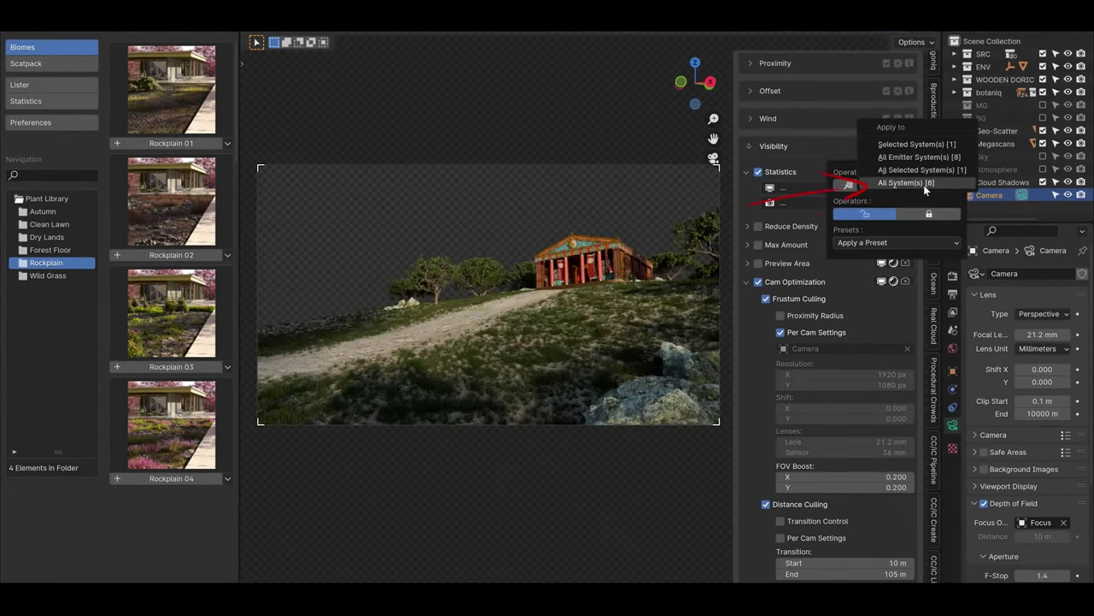
key("space")
scroll(765, 185, "up", 8)
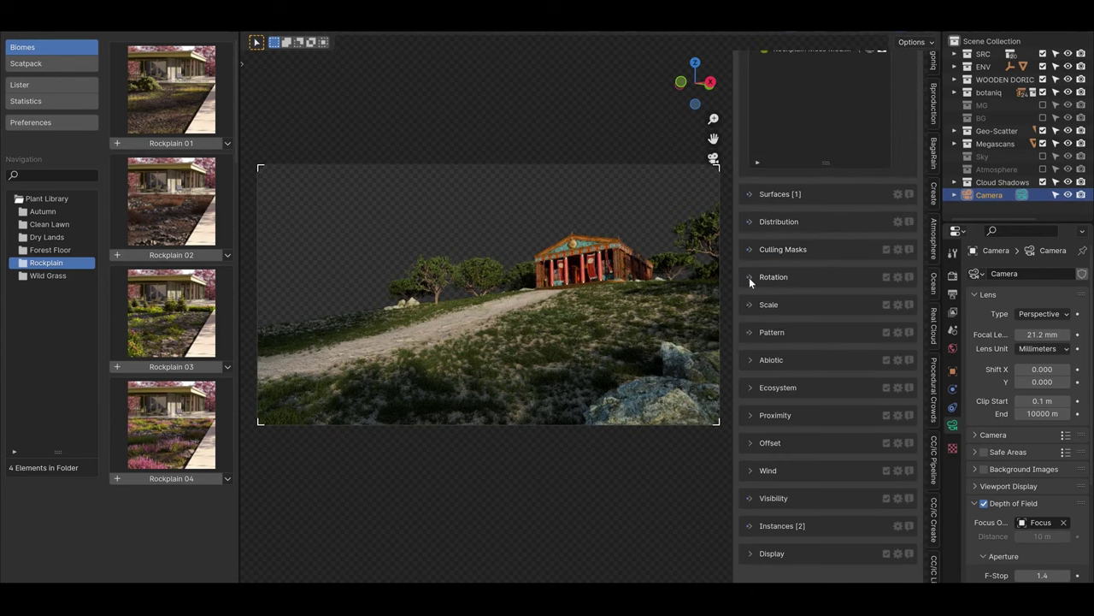
Step: Check the Proximity settings and select the Rockplain Rocks layer from the camera view
left_click(752, 415)
left_click(751, 414)
scroll(750, 415, "up", 5)
left_click(808, 148)
scroll(690, 356, "up", 2)
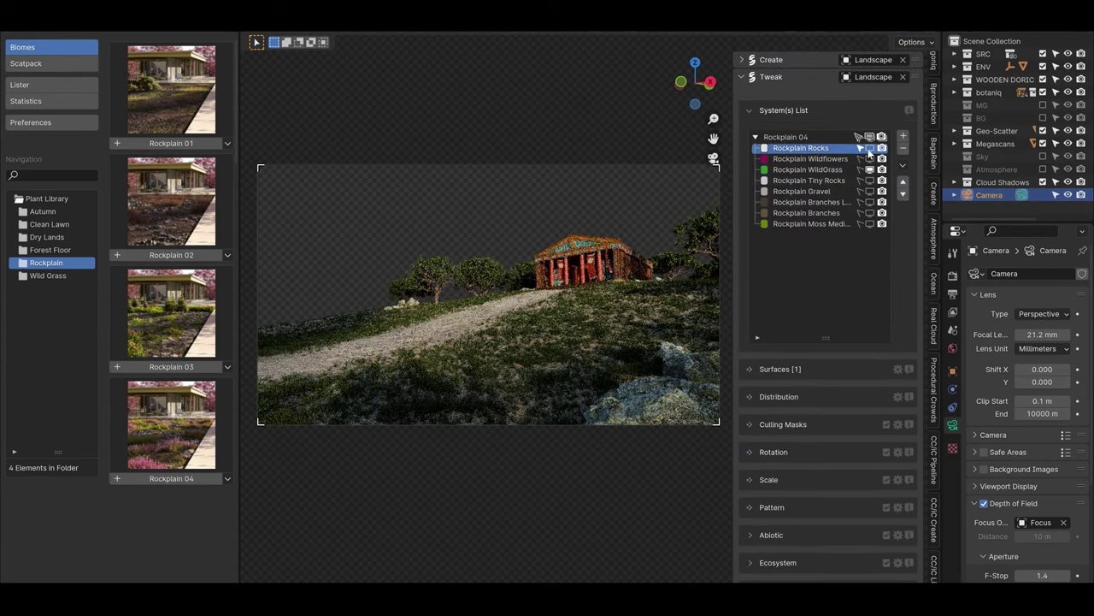
scroll(691, 355, "down", 3)
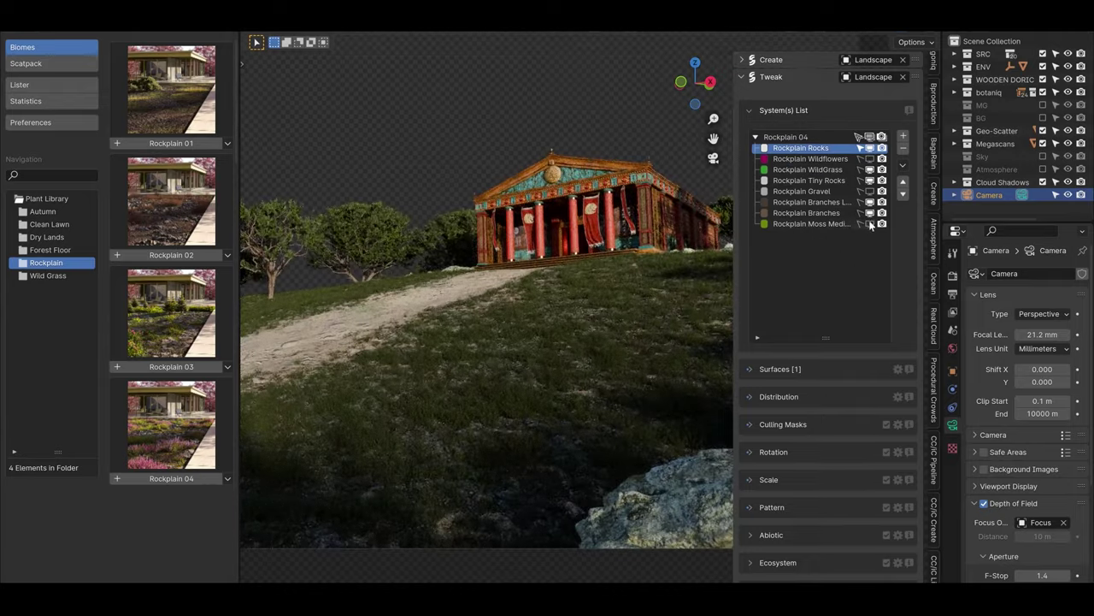
middle_click(571, 260)
key("KP_0")
Step: Remove the Rockplain Moss Medium and Rockplain Gravel layers
left_click(811, 223)
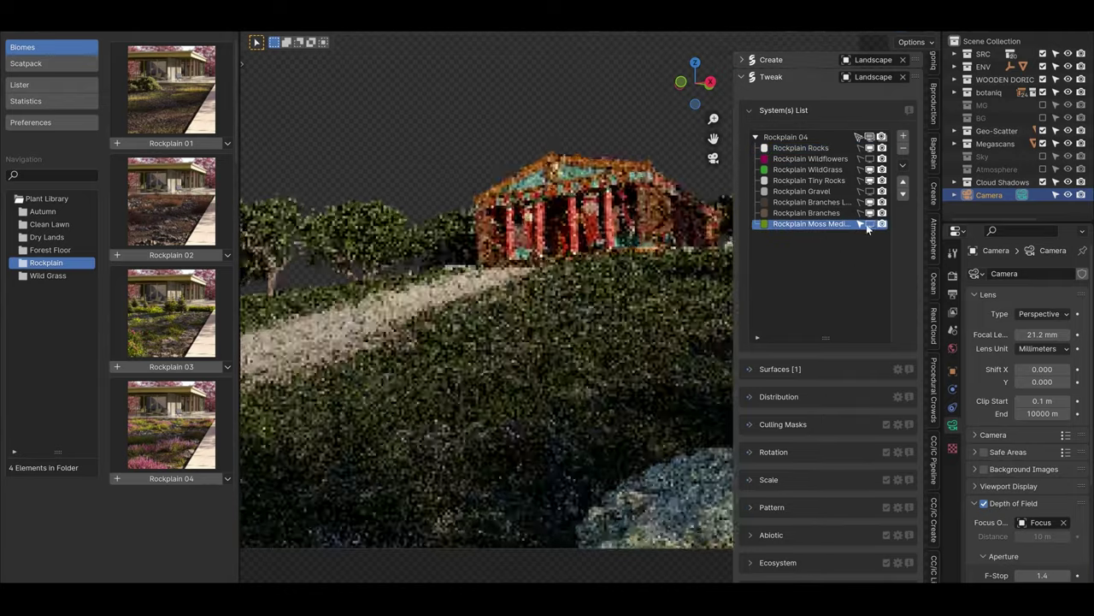
left_click(903, 148)
left_click(838, 190)
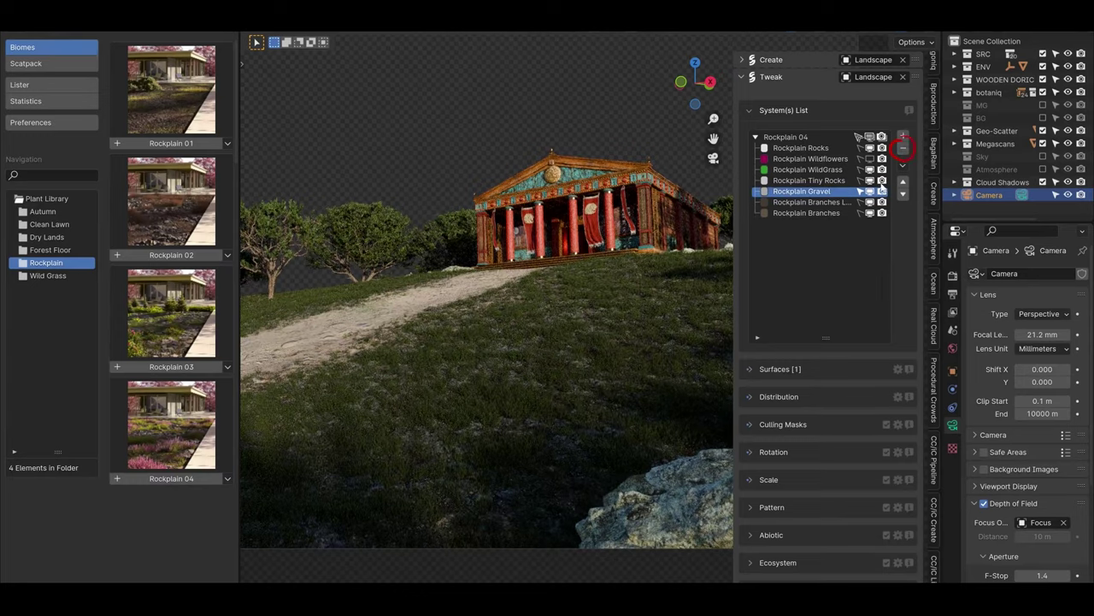
left_click(905, 152)
Step: Set the wildflower distribution density to 12 and mask it to the Flowers group
left_click(810, 158)
left_click(887, 468)
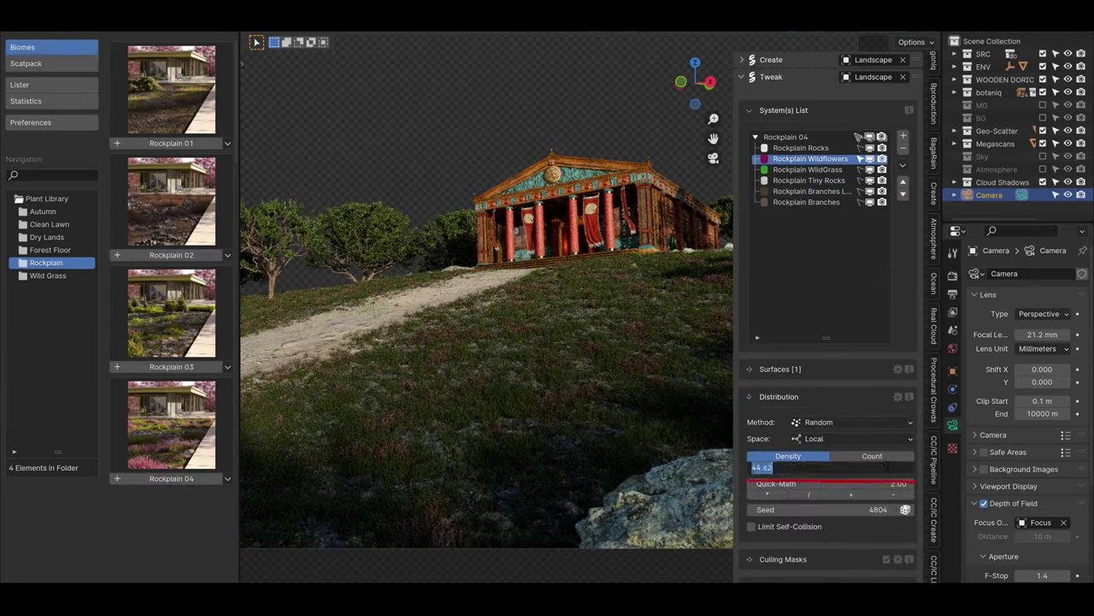
key("Return")
left_click(779, 396)
left_click(821, 466)
left_click(789, 487)
Step: Collapse the culling mask settings and expand the wildflowers' scale settings
middle_click_drag(644, 390, 437, 155)
left_click(783, 424)
left_click(769, 479)
scroll(855, 461, "down", 3)
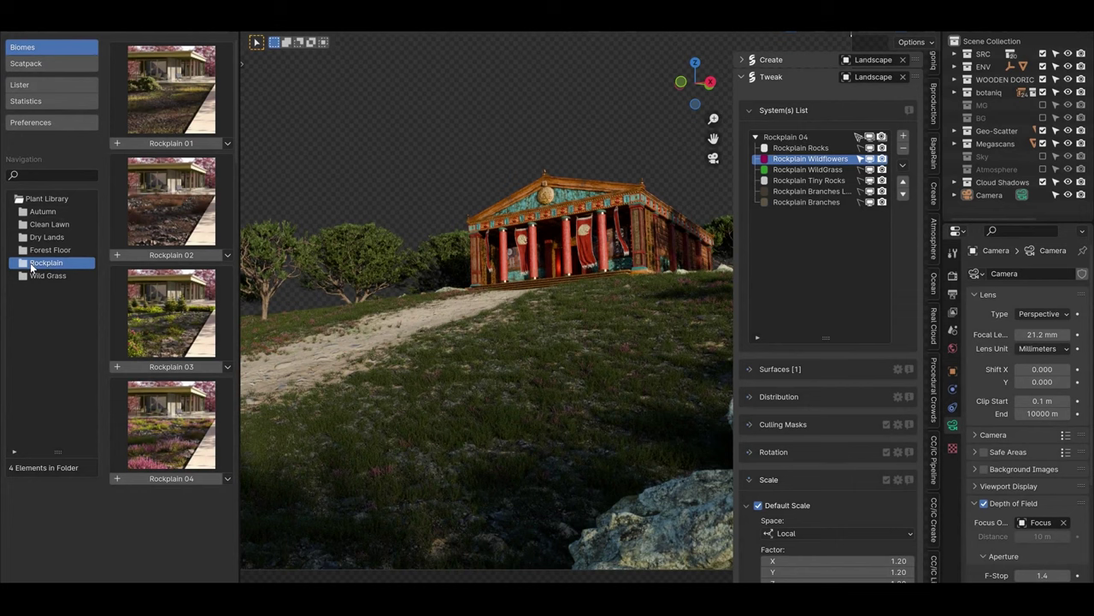
Step: Scatter the Wild Grass Clump layer from Wild Grass 01 onto the landscape
left_click(43, 275)
left_click(228, 142)
mouse_move(237, 159)
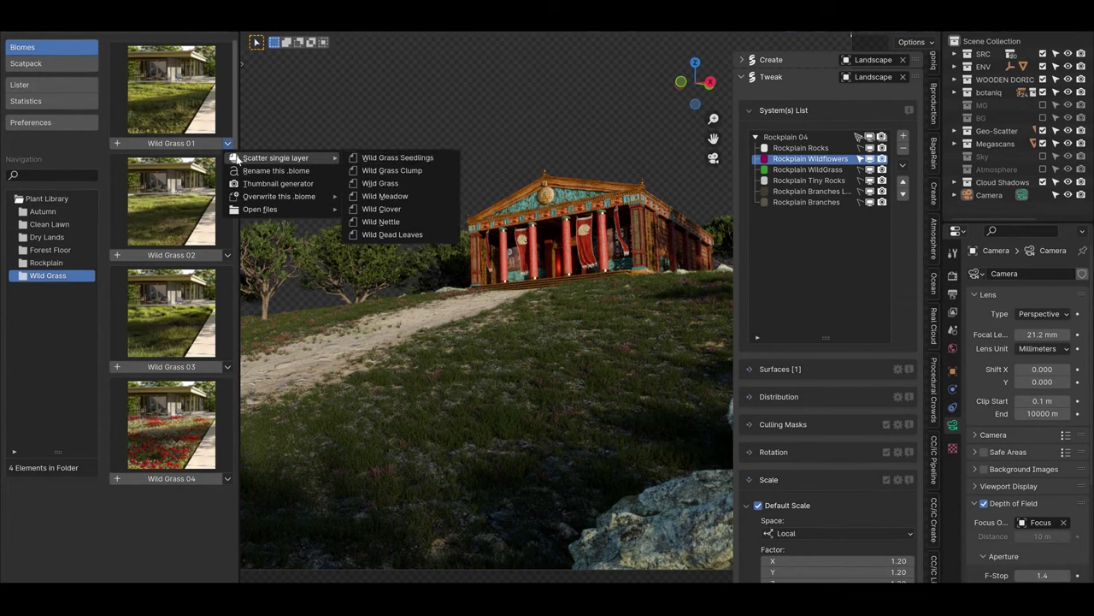
left_click(443, 170)
left_click(903, 164)
mouse_move(932, 196)
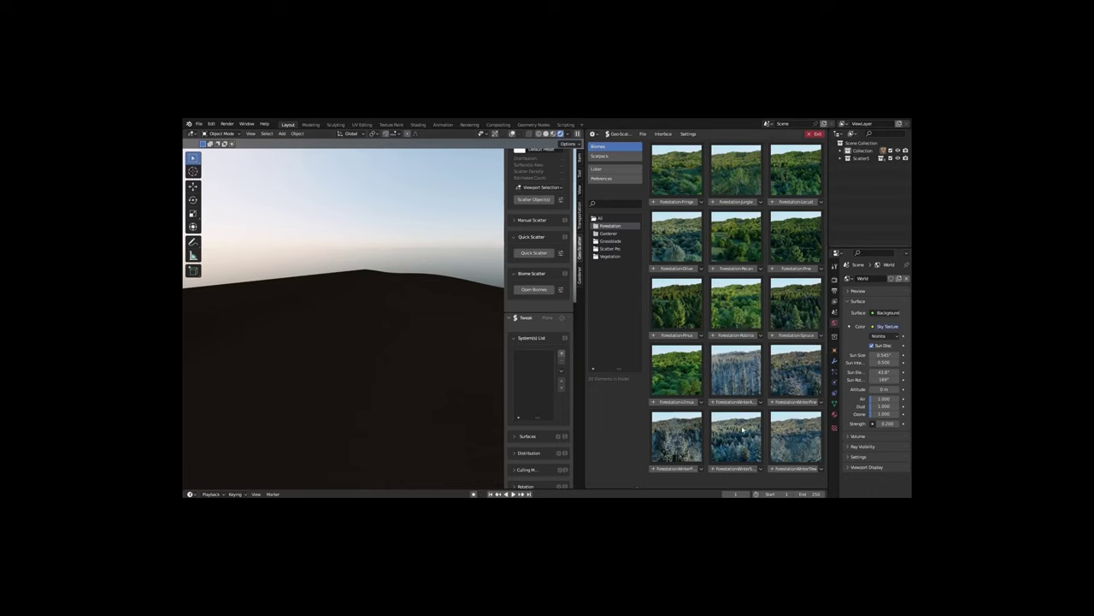
left_click(741, 428)
scroll(736, 342, "up", 3)
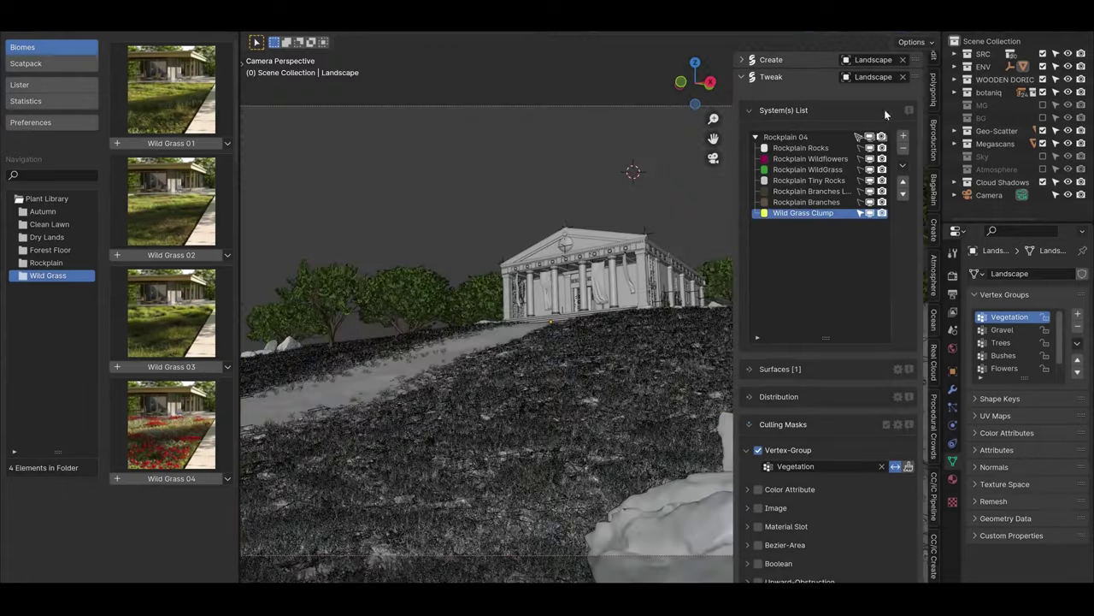
Step: Mask the grass clumps to the Lush Grass vertex group
left_click(1077, 343)
left_click(1009, 369)
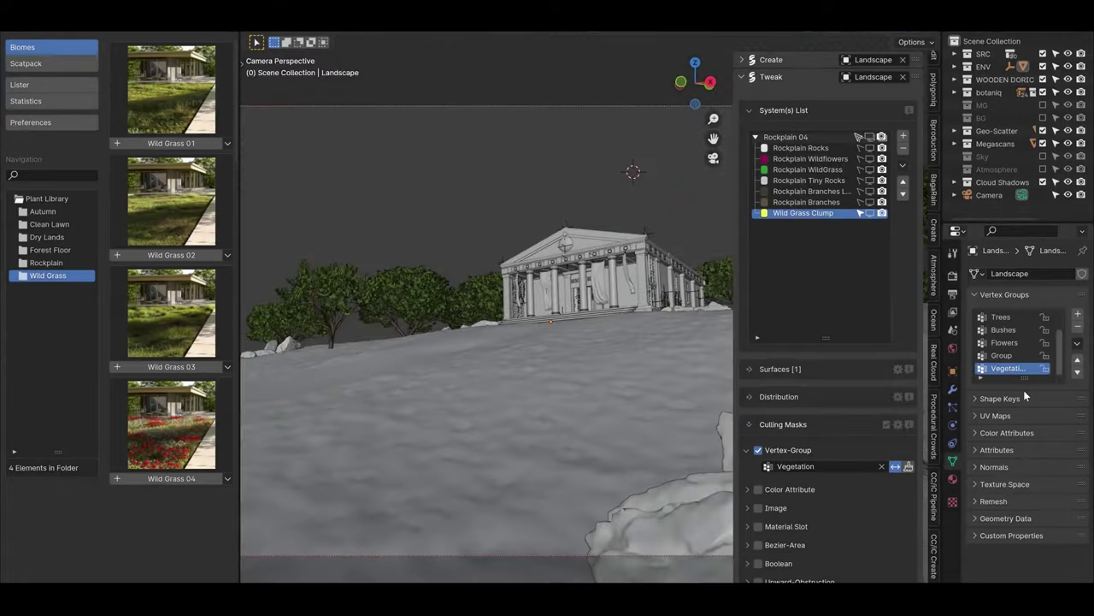
left_click(821, 466)
type("Lush")
left_click(782, 481)
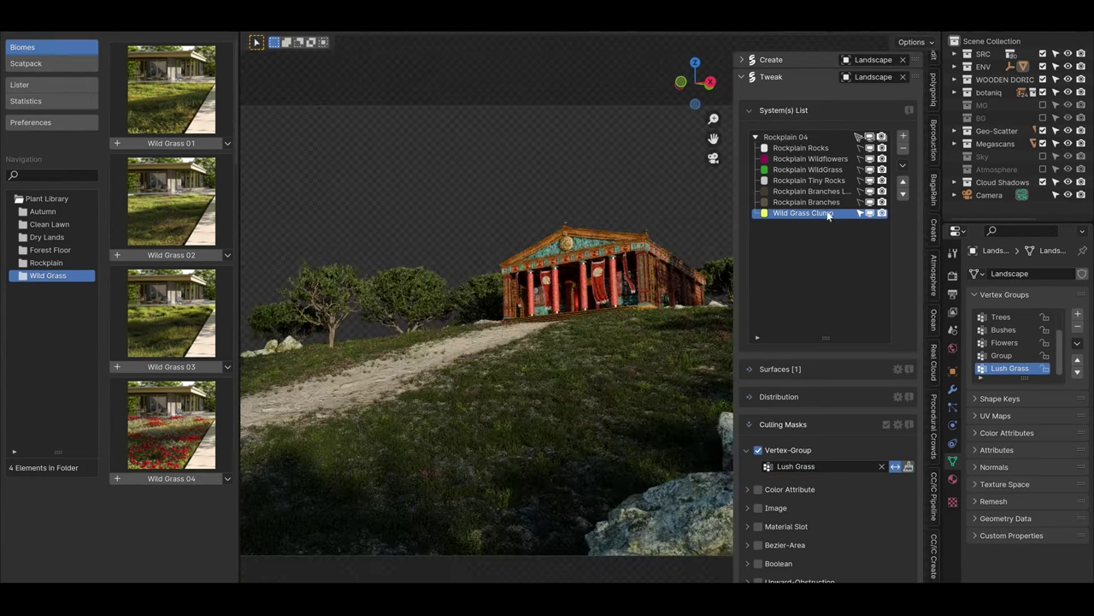
Step: Scatter poppies and conifer bushes masked to Bushes, and unhide the MG mountains and BG sky
left_click(227, 478)
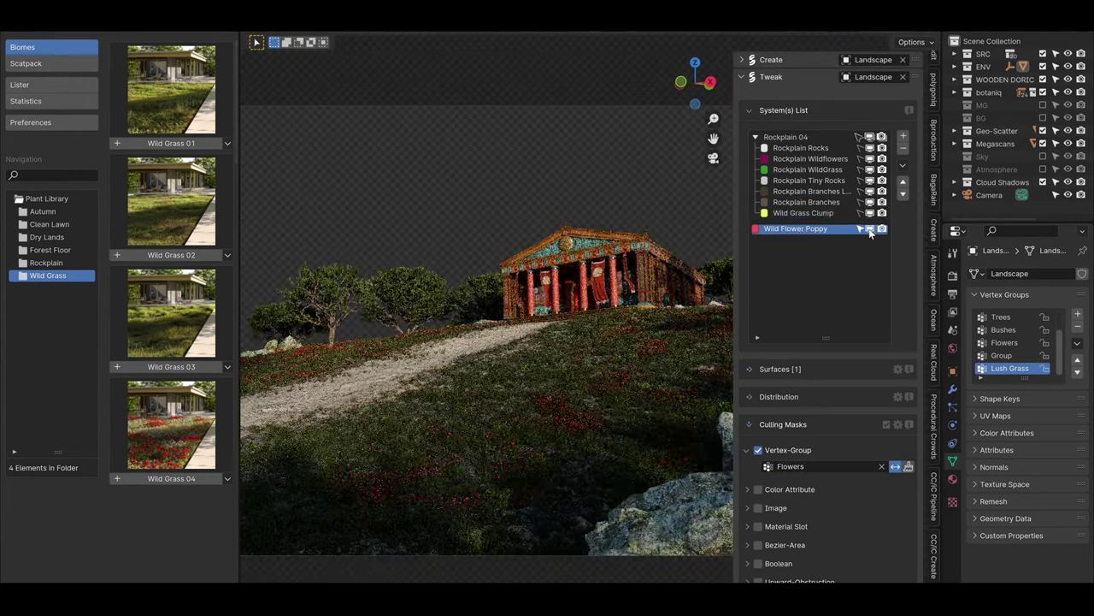
left_click(227, 143)
left_click(411, 166)
left_click(821, 466)
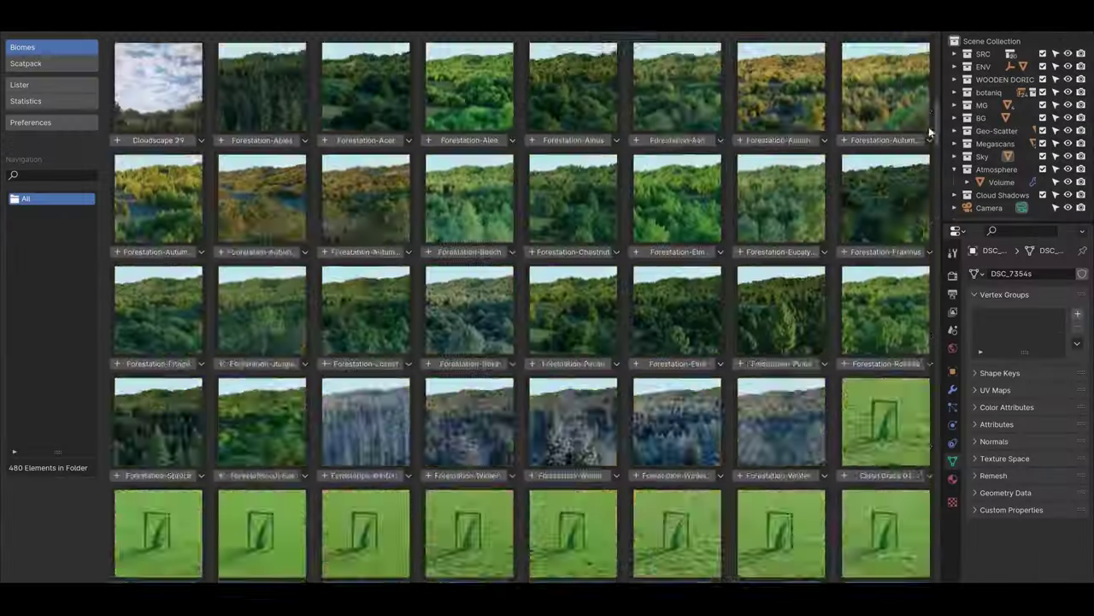
scroll(938, 332, "down", 15)
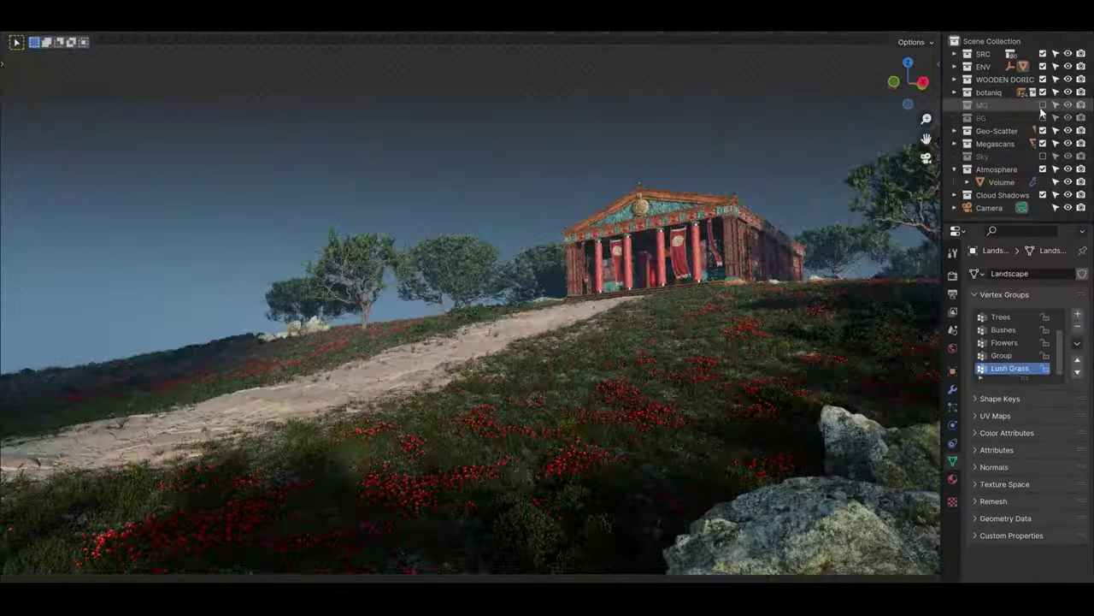
left_click(1043, 104)
left_click(1042, 118)
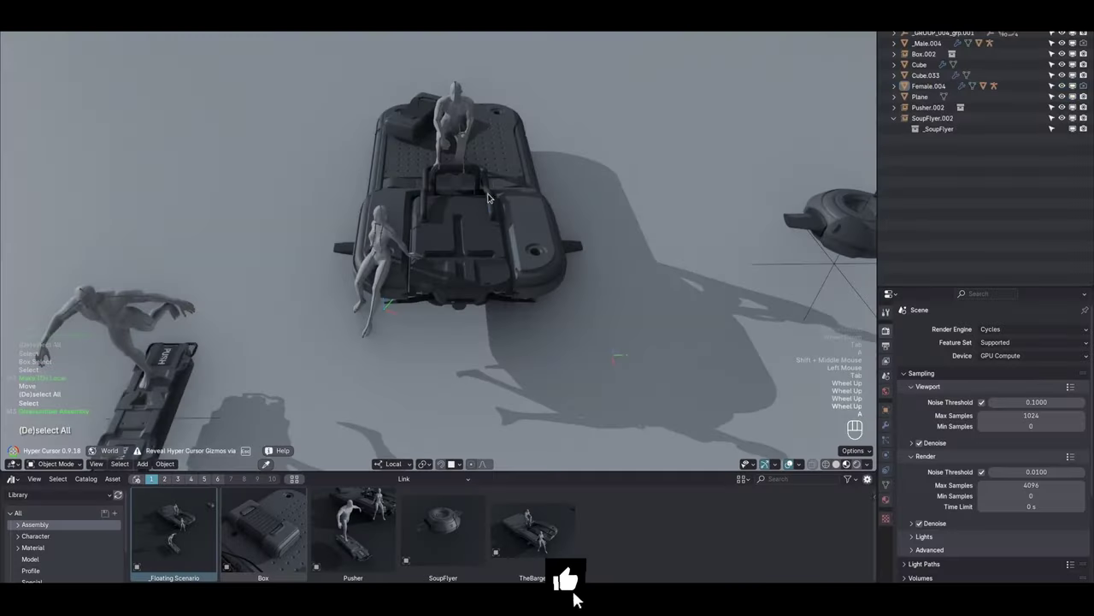
Step: Select and frame the box on the hover vehicle, expanding Box.002 in the outliner
left_click(489, 199)
left_click(432, 116)
key("f")
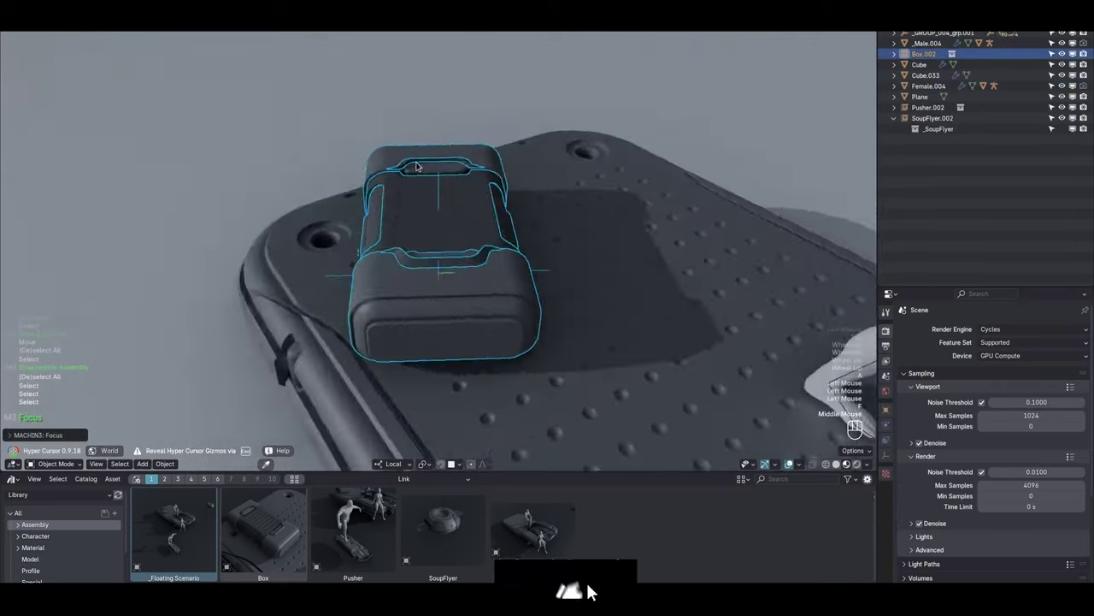
scroll(443, 185, "down", 2)
middle_click_drag(443, 185, 453, 201)
left_click(894, 54)
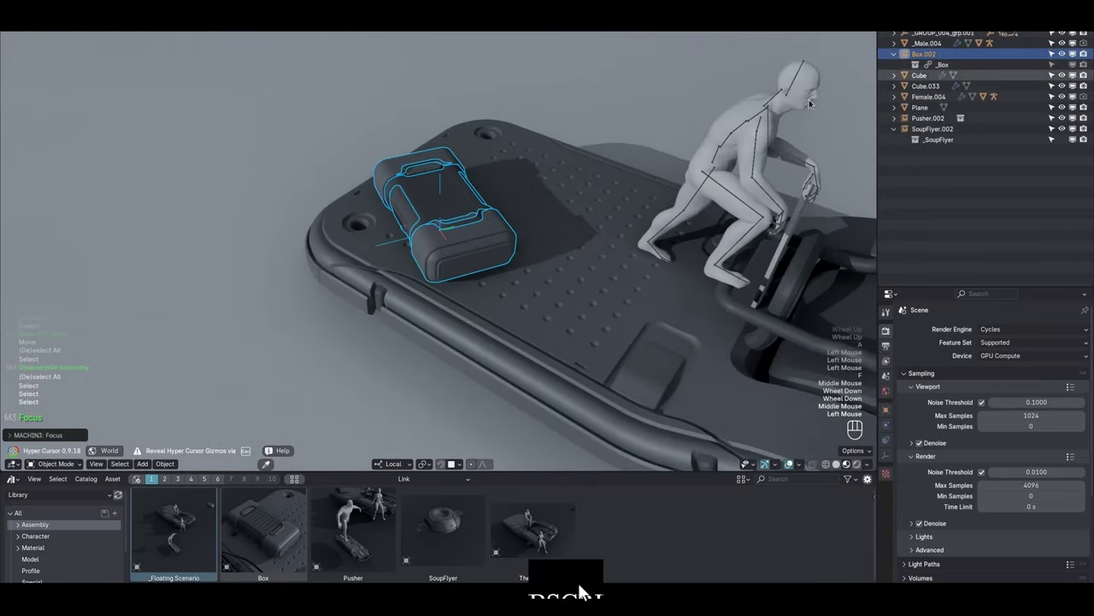
mouse_move(513, 223)
middle_mouse_down()
mouse_move(471, 258)
mouse_move(479, 240)
mouse_move(508, 243)
middle_mouse_up()
Step: Disassemble the box assembly into parts and group-select the whole box
left_click(399, 259)
scroll(479, 240, "up", 2)
left_click(496, 240)
scroll(508, 243, "down", 2)
key("a")
double_click(484, 236, "shift")
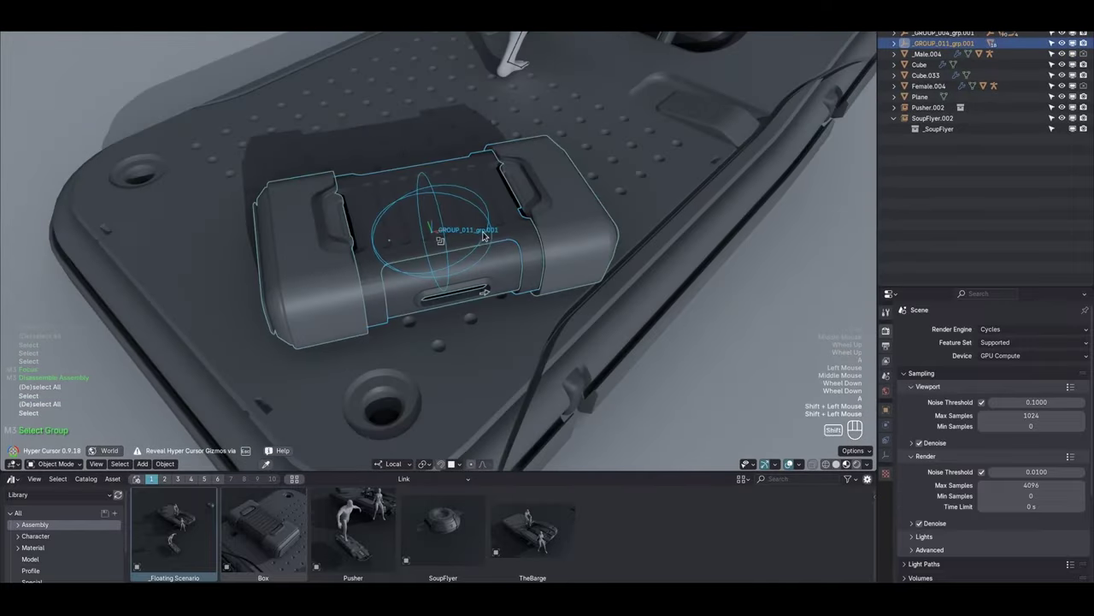
key("a")
Step: Select both end caps and trial-move them away before cancelling
left_click(554, 223)
key("g")
key("Escape")
left_click(578, 233)
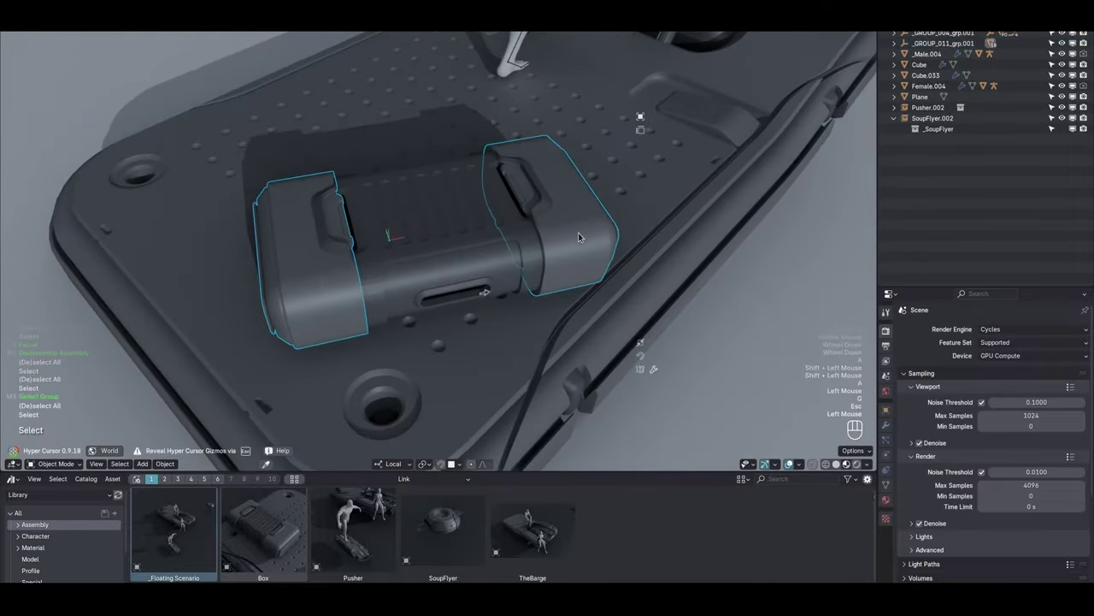
key("g")
key("Escape")
Step: Select the box's middle part, place the Hyper Cursor on it, and move it to narrow the slot
middle_click_drag(475, 256, 471, 258)
left_click(468, 260)
left_click(466, 258)
scroll(466, 258, "up", 1)
key("g")
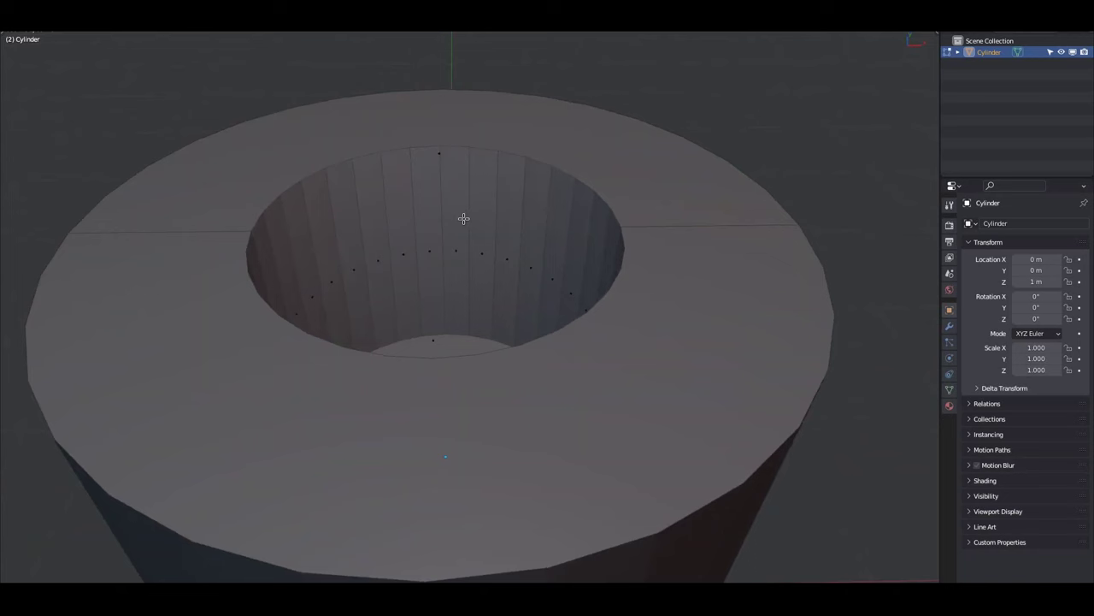
Step: Cut a screw thread into the cylinder's hole using Add Thread on its inner face ring
left_click(465, 229, "alt")
left_click(456, 219, "shift")
middle_click_drag(465, 211, 491, 224)
right_click(524, 188)
left_click(587, 182)
scroll(503, 160, "down", 5)
scroll(492, 224, "up", 5)
Step: Leave Edit Mode and select the cylinder's child parts with MACHIN3tools Select Hierarchy
key("Tab")
scroll(492, 224, "down", 2)
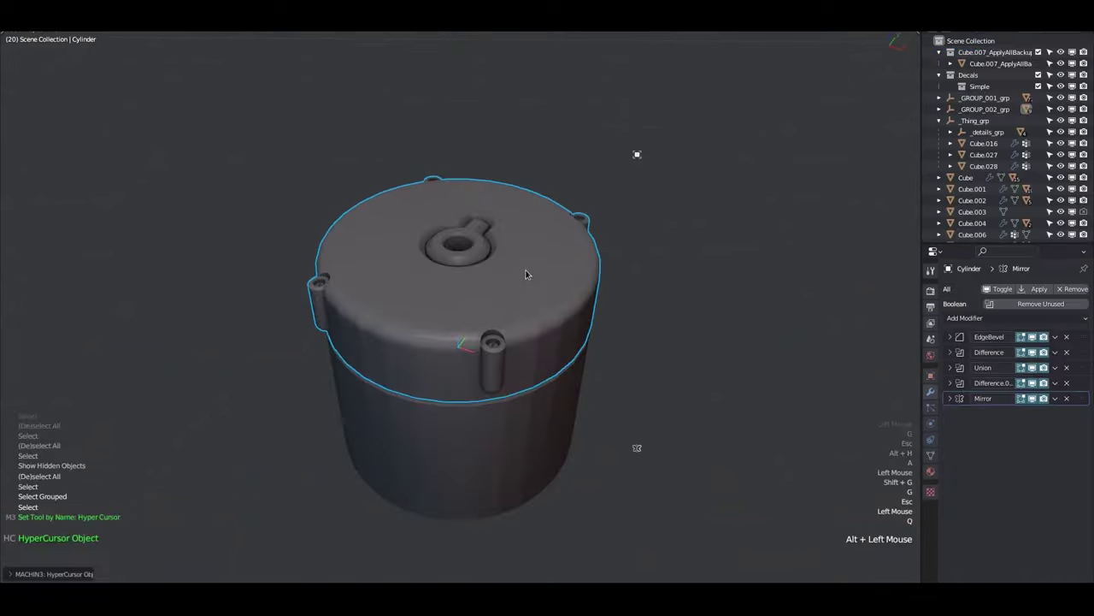
key("q")
key("w")
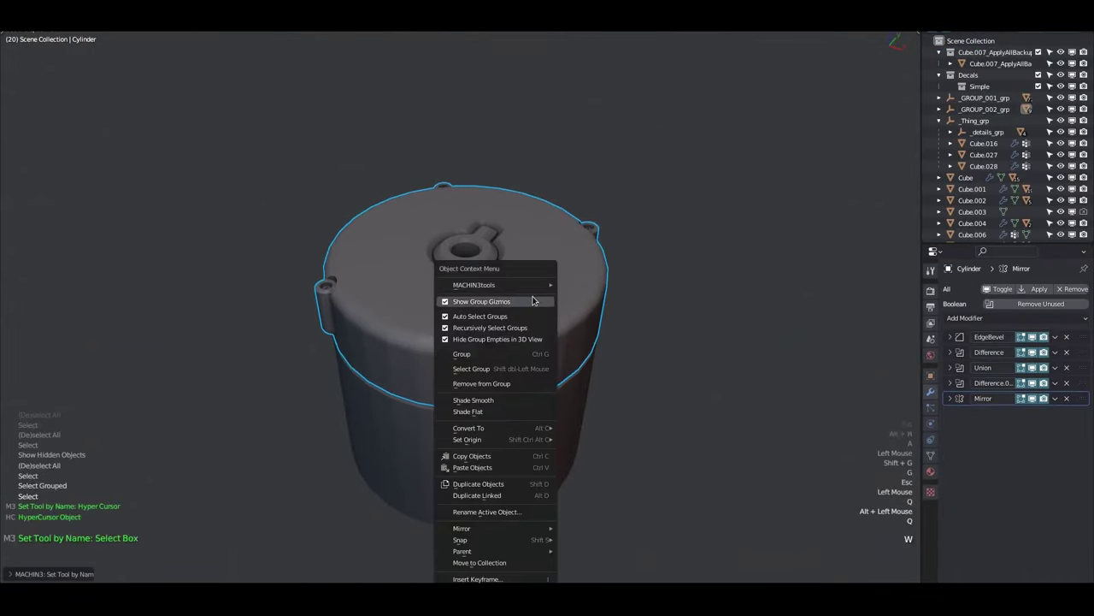
mouse_move(528, 287)
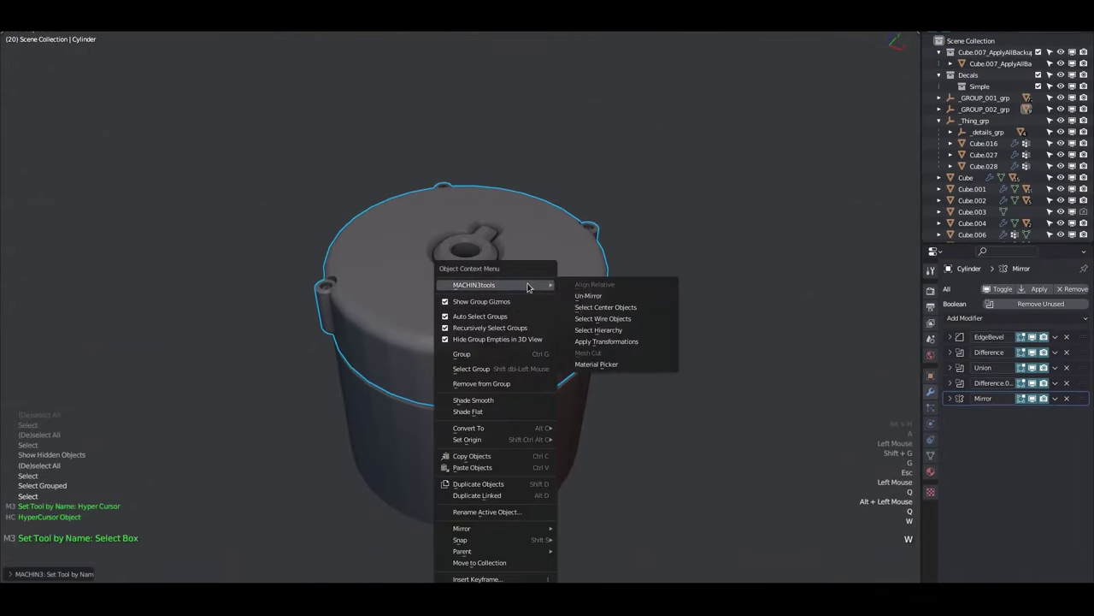
left_click(587, 330)
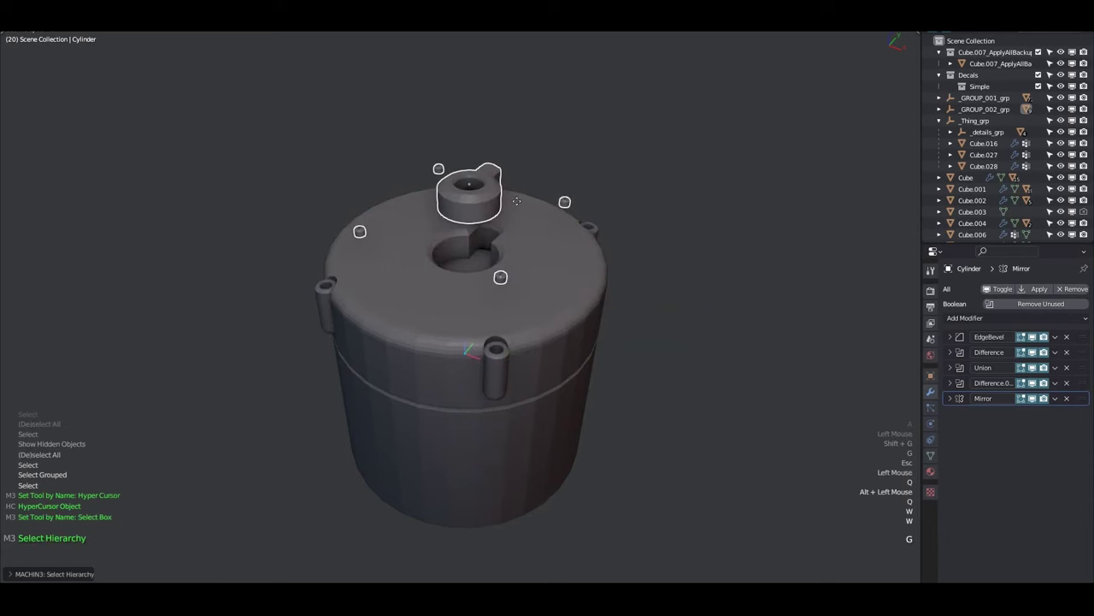
Step: Enable Recursive in the Select Hierarchy settings so nested children are included, leaving hidden parts unrevealed
key("Escape")
middle_click_drag(518, 214, 527, 259)
key("F9")
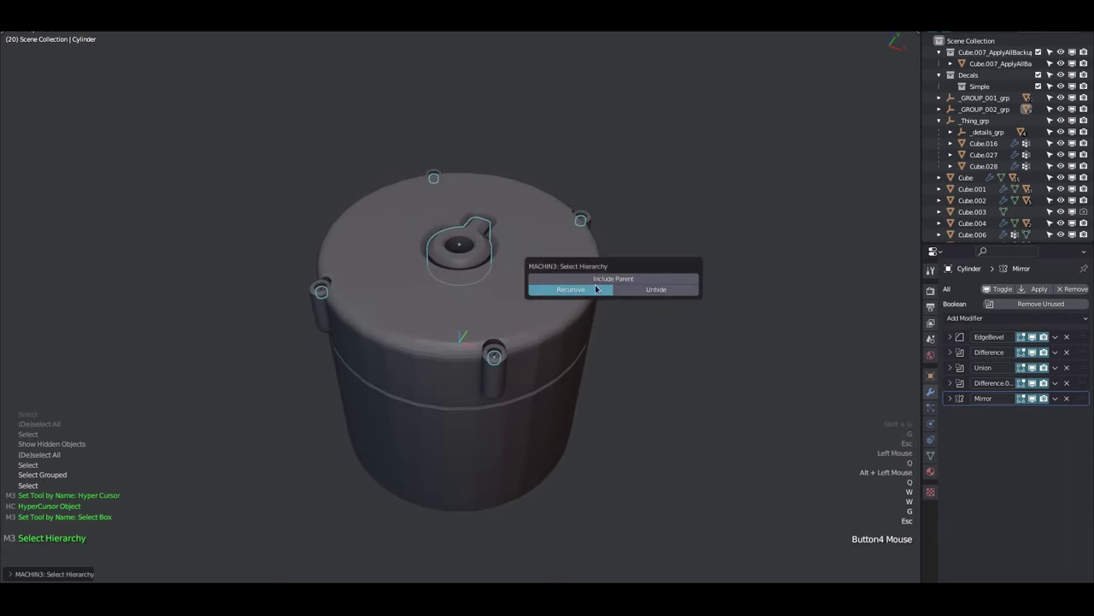
left_click(655, 290)
left_click(655, 290)
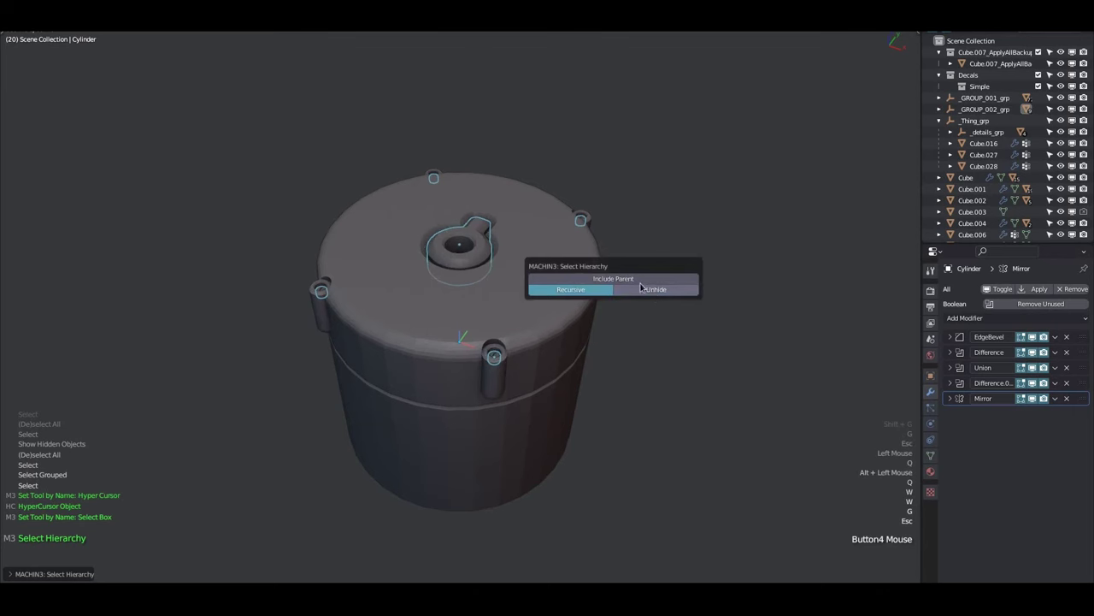
left_click(643, 292)
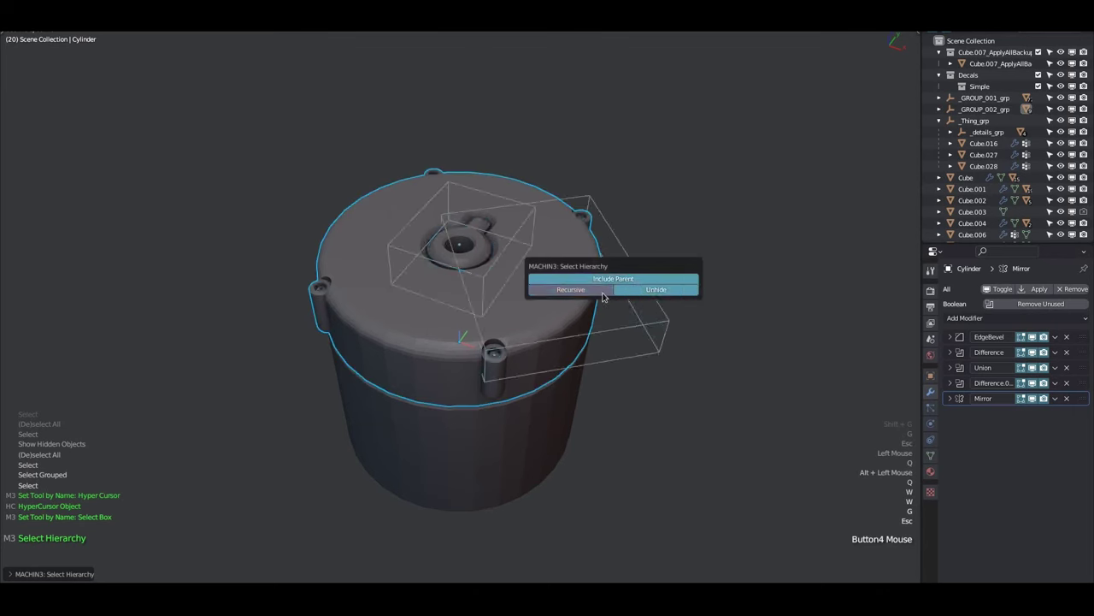
left_click(603, 290)
left_click(635, 291)
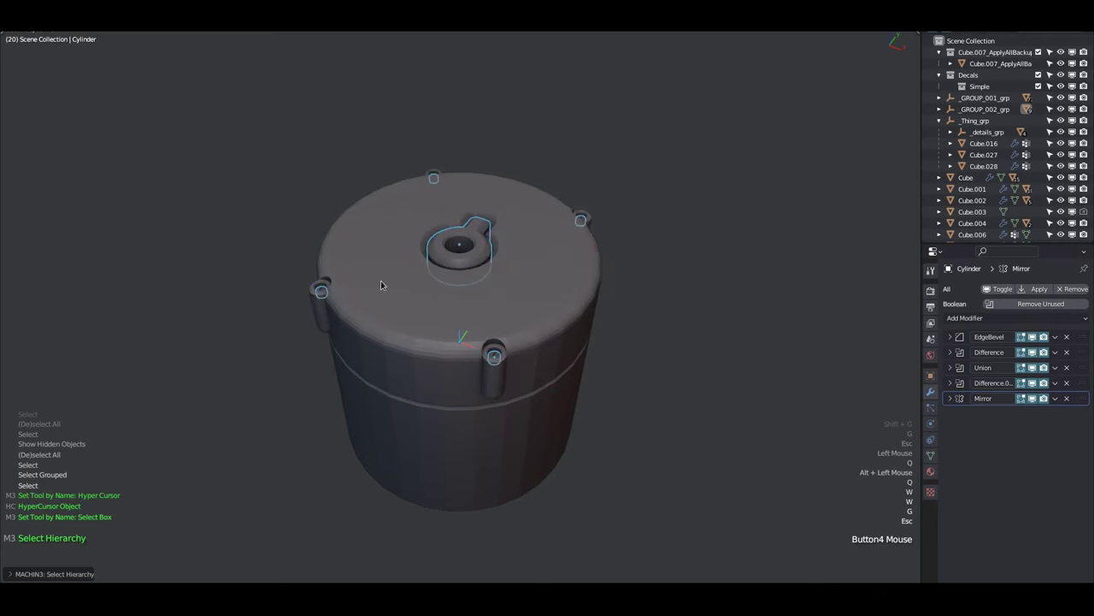
Step: Deselect everything and switch the HyperCursor asset browser to thumbnail display
key("alt+a")
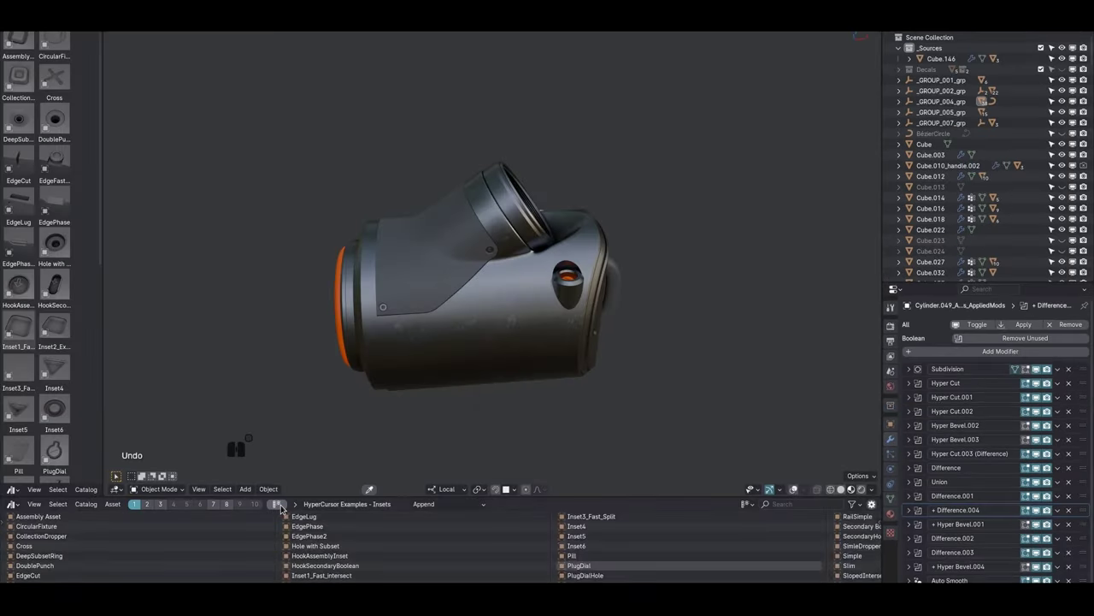
left_click(297, 535)
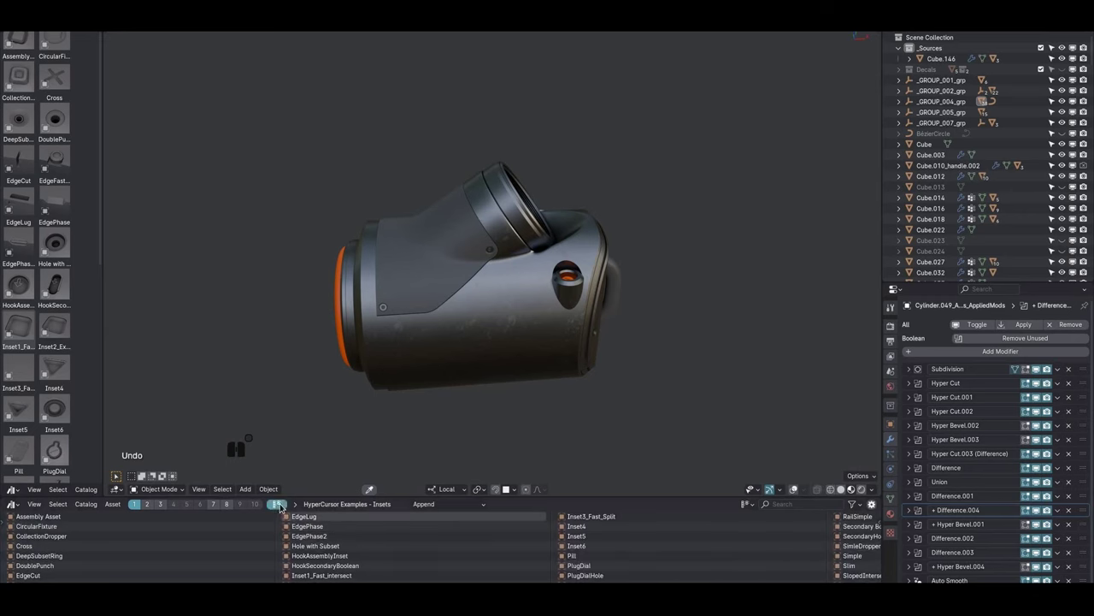
left_click(278, 504)
Step: Scroll to the Cross insert and drop it onto the model
scroll(306, 550, "down", 3, "ctrl")
scroll(297, 544, "down", 3, "ctrl")
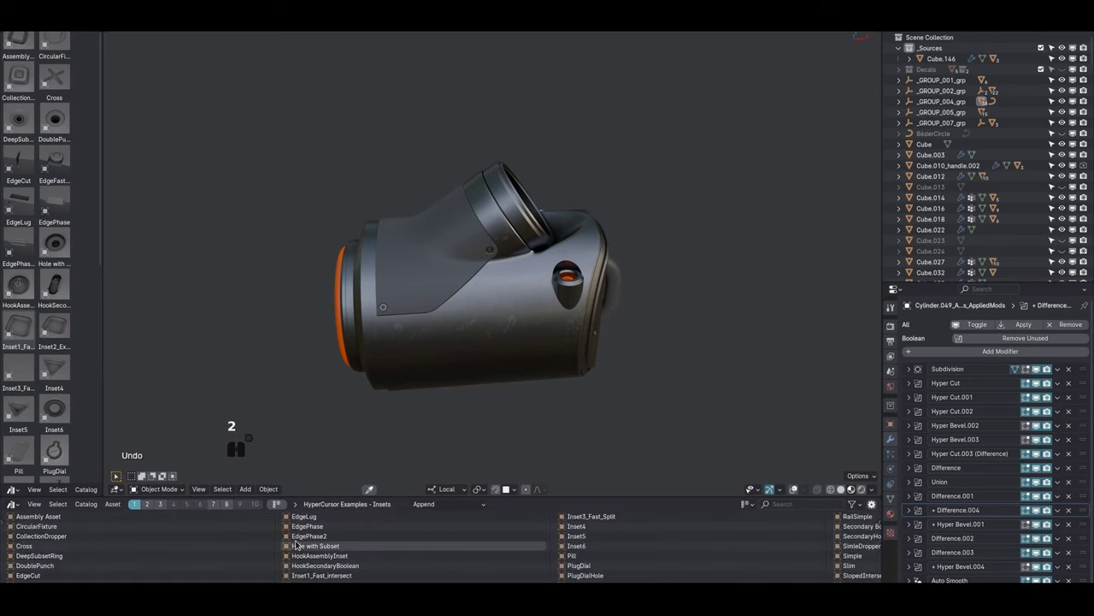
scroll(42, 291, "down", 3, "ctrl")
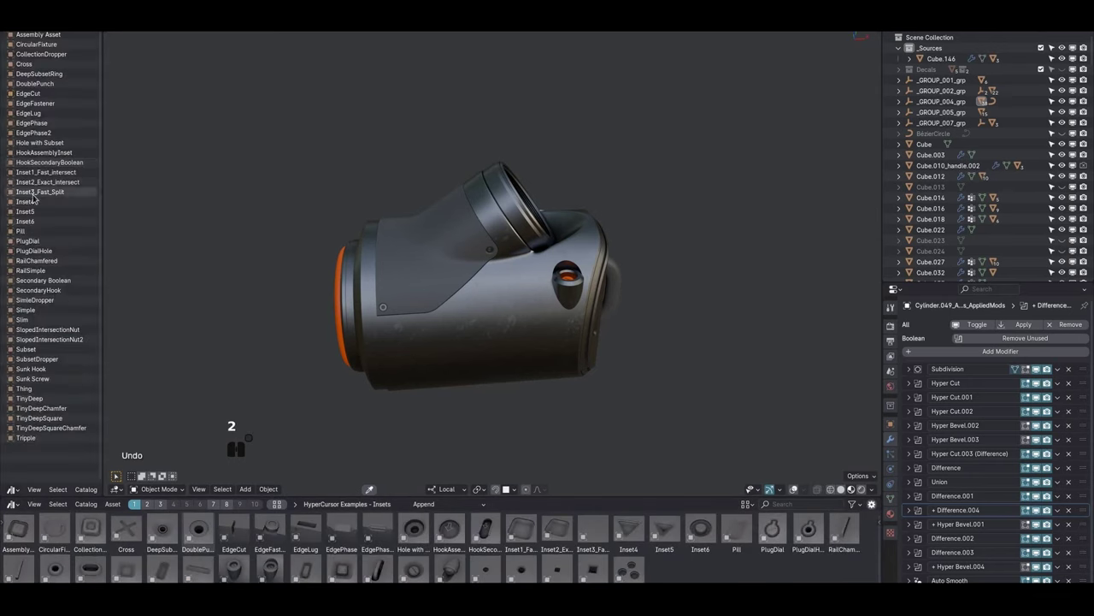
scroll(39, 325, "down", 2, "ctrl")
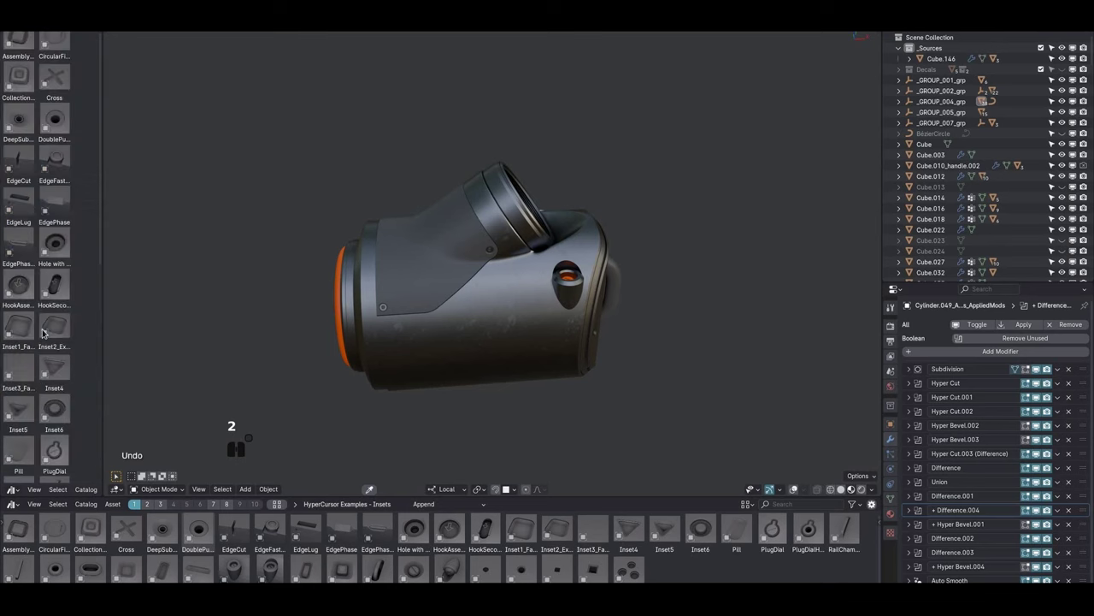
scroll(43, 333, "up", 2, "ctrl")
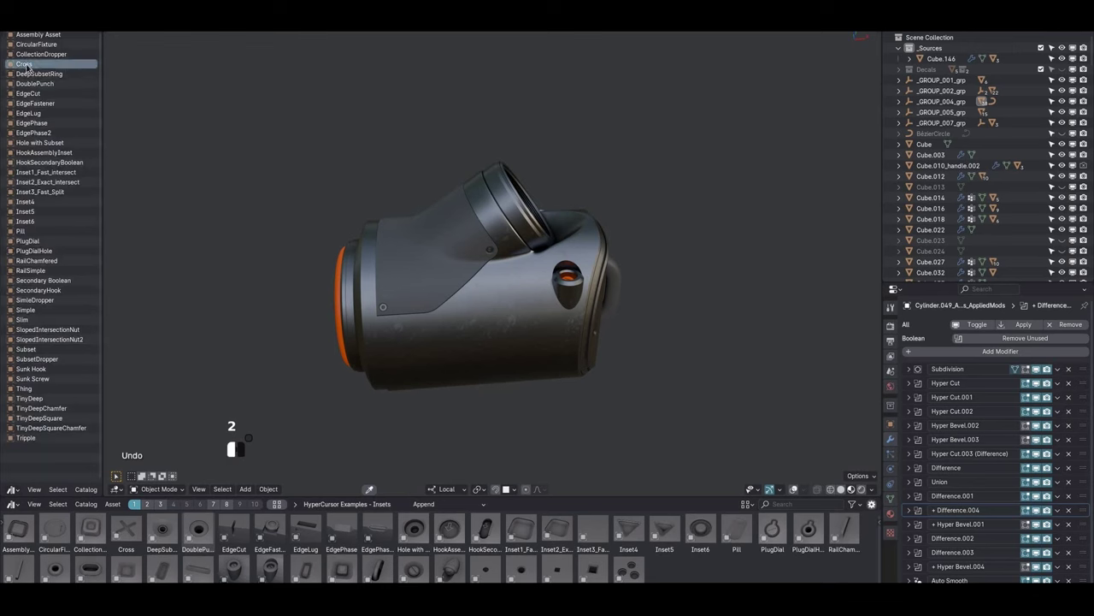
left_click_drag(410, 288, 412, 288)
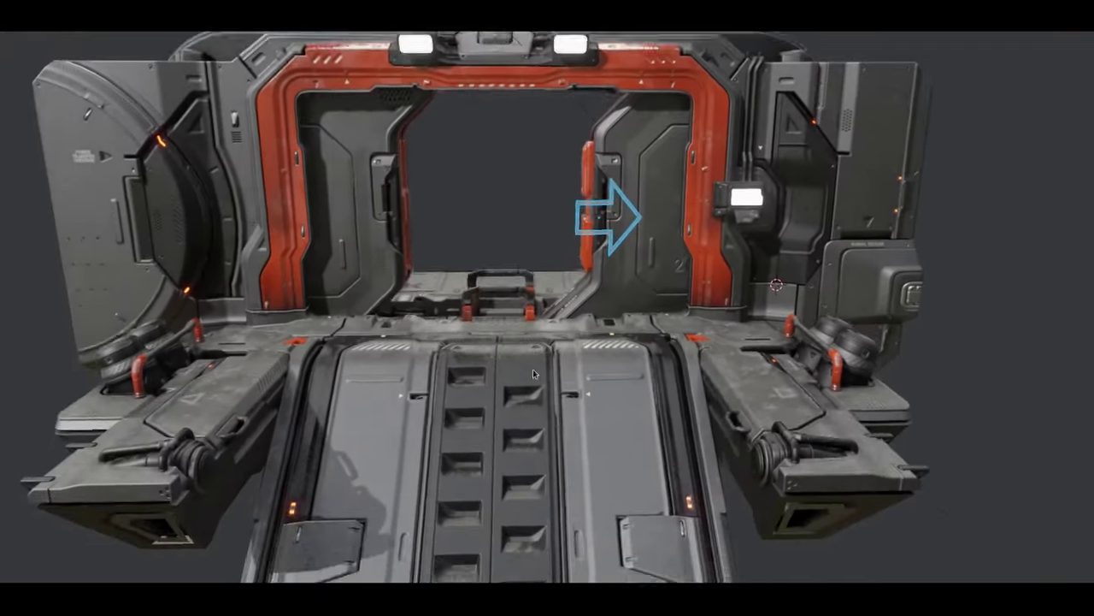
Step: Turn the pinky and index fingers into aligned instances of the selected finger with Align Relative
key("z")
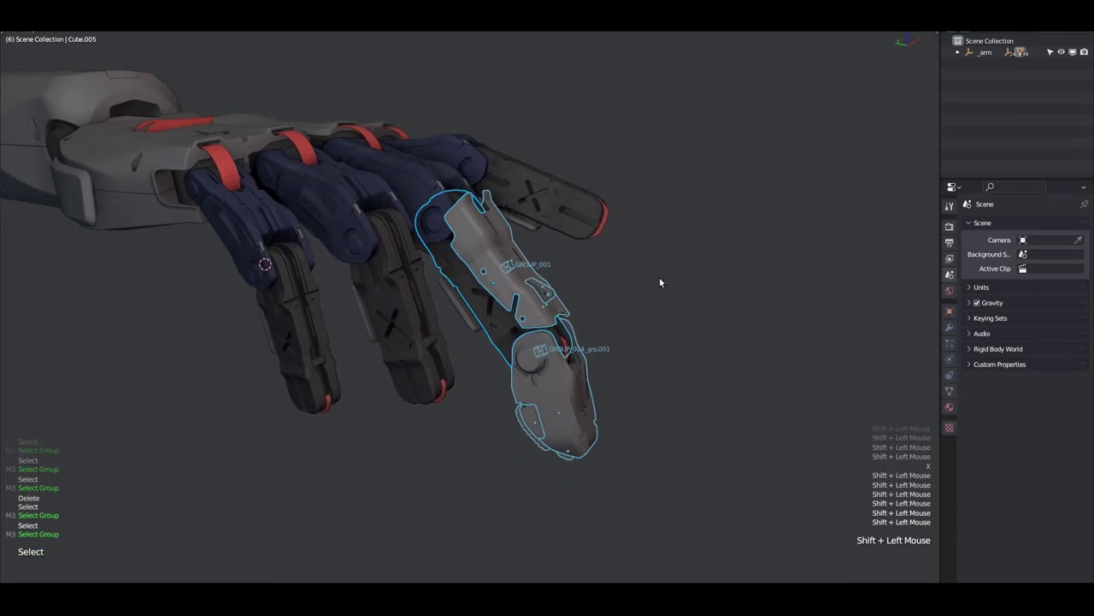
key("w")
mouse_move(659, 251)
left_click(712, 250)
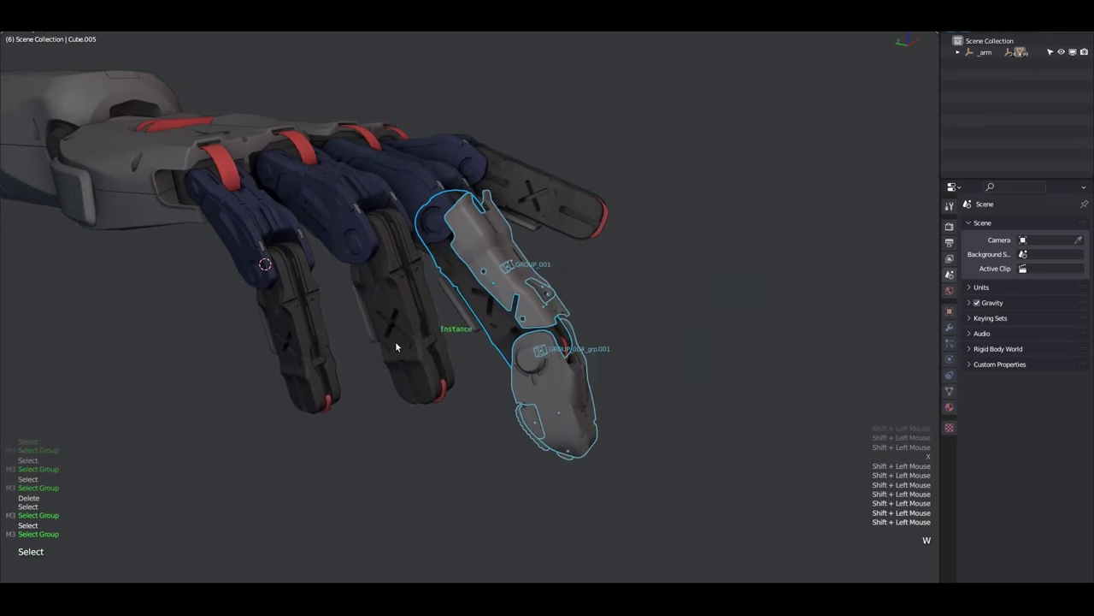
left_click(349, 363)
left_click(306, 373, "shift")
middle_click_drag(306, 373, 516, 312)
left_click(554, 257, "shift")
middle_click_drag(554, 257, 570, 295)
left_click(705, 291, "shift")
middle_click_drag(705, 291, 696, 371)
key("space")
Step: Select the pinky parts and the thumb group to check the groups, then clear the selection
middle_click_drag(489, 362, 608, 315)
key("a")
left_click(545, 226, "shift")
key("g")
key("Escape")
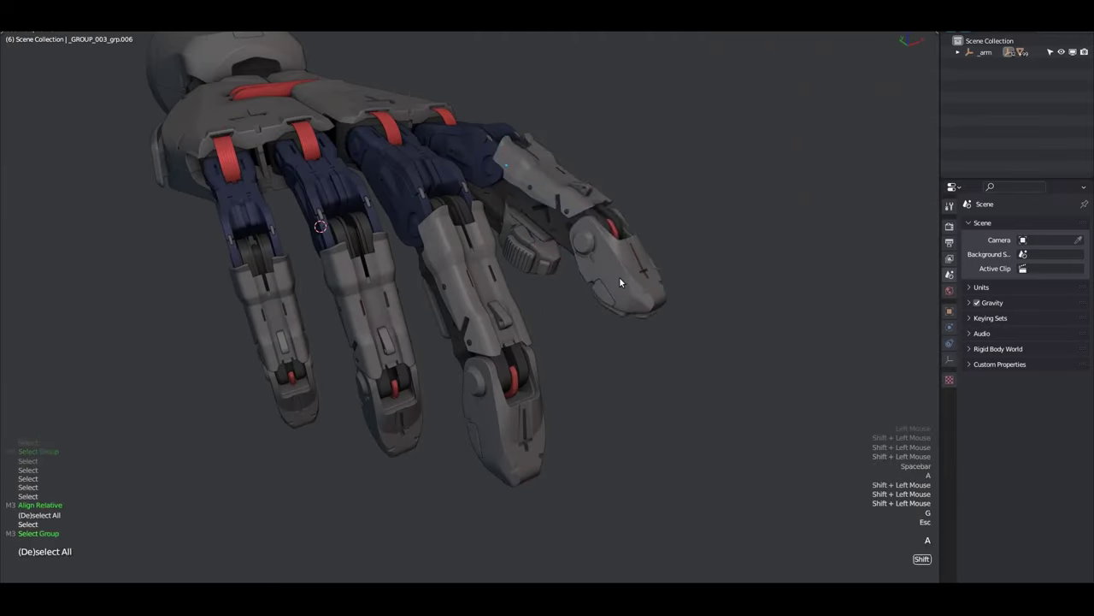
double_click(619, 277, "shift")
key("a")
middle_click_drag(619, 276, 582, 313)
Step: Bend the thumb tip and index finger into a new pose using group rotation gizmos
key("w")
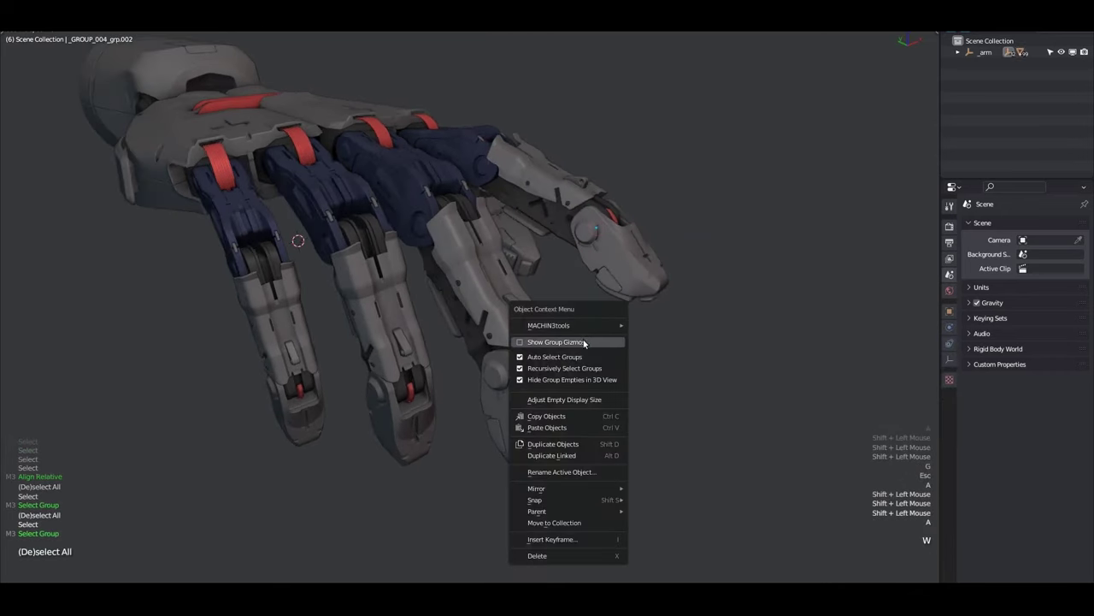
left_click(604, 231)
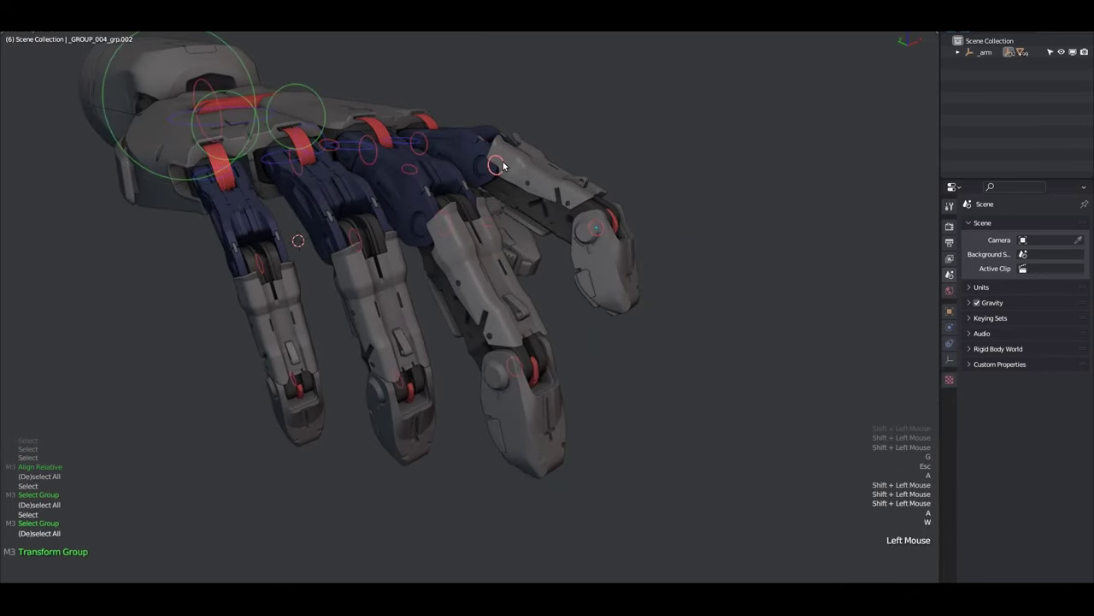
left_click_drag(503, 166, 621, 294)
middle_click_drag(622, 294, 623, 325)
left_click_drag(626, 290, 505, 349)
left_click_drag(625, 293, 659, 304)
scroll(659, 305, "down", 3)
key("w")
scroll(585, 305, "up", 1)
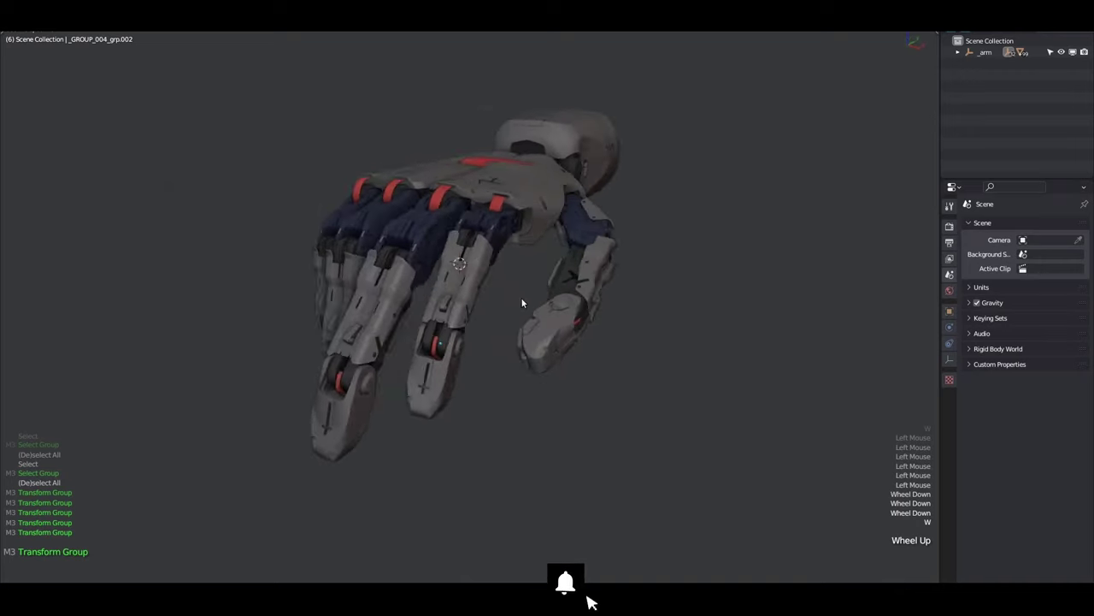